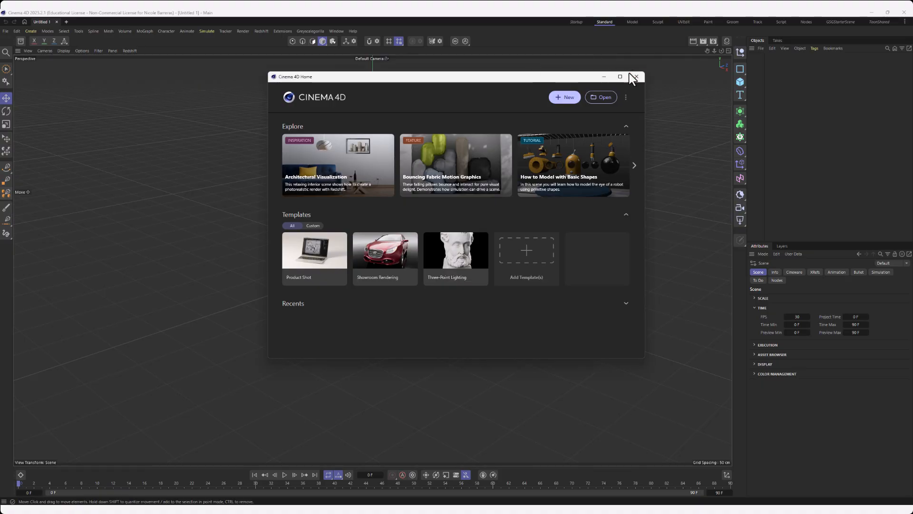
# Close the Home window and orbit the perspective view around the figure.
pyautogui.click(636, 77)
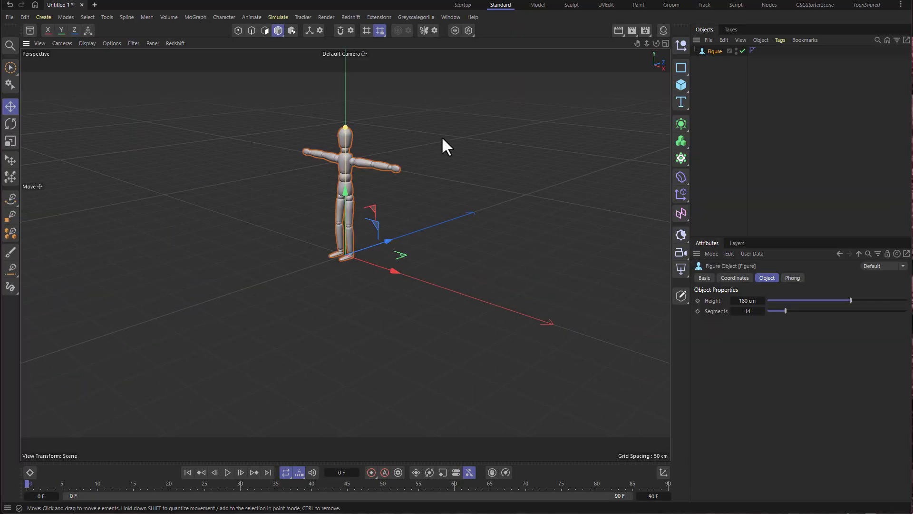
pyautogui.click(443, 139)
pyautogui.keyDown('alt'); pyautogui.moveTo(393, 139); pyautogui.dragTo(434, 153); pyautogui.keyUp('alt')
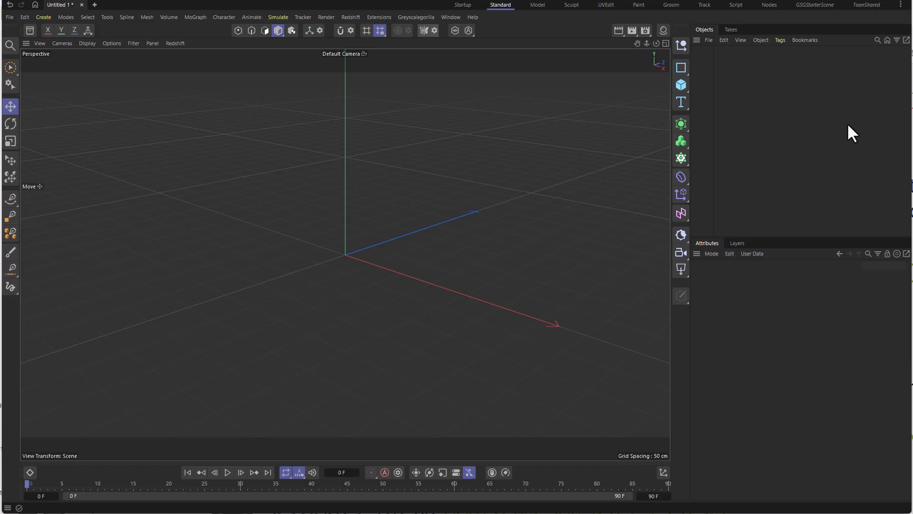
# Add a cube primitive to the empty scene and pan the perspective view across it.
pyautogui.click(681, 85)
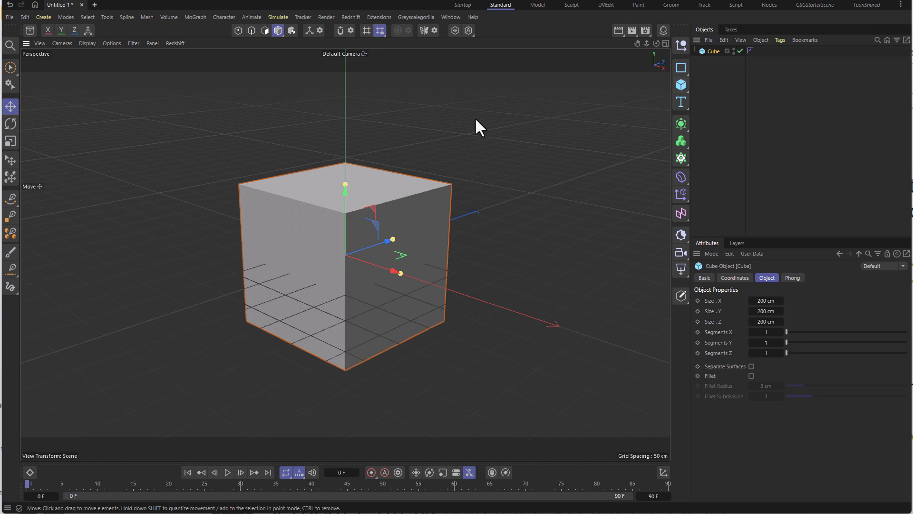
pyautogui.moveTo(637, 41)
pyautogui.mouseDown()
pyautogui.moveTo(602, 43)
pyautogui.moveTo(680, 37)
pyautogui.moveTo(594, 98)
pyautogui.moveTo(527, 31)
pyautogui.moveTo(659, 19)
pyautogui.moveTo(573, 83)
pyautogui.moveTo(637, 25)
pyautogui.mouseUp()
pyautogui.hotkey('ctrl', 'shift', 'z')
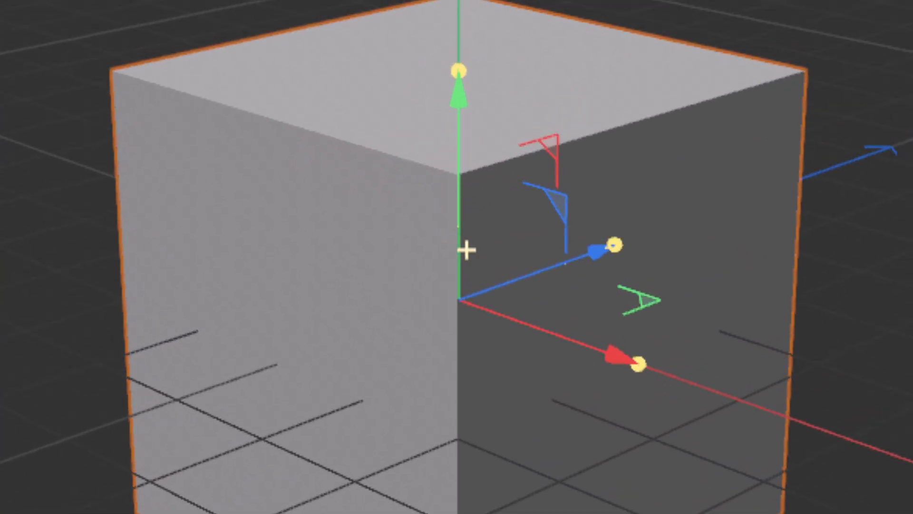
pyautogui.keyDown('alt'); pyautogui.moveTo(466, 250); pyautogui.dragTo(620, 97, button='middle'); pyautogui.keyUp('alt')
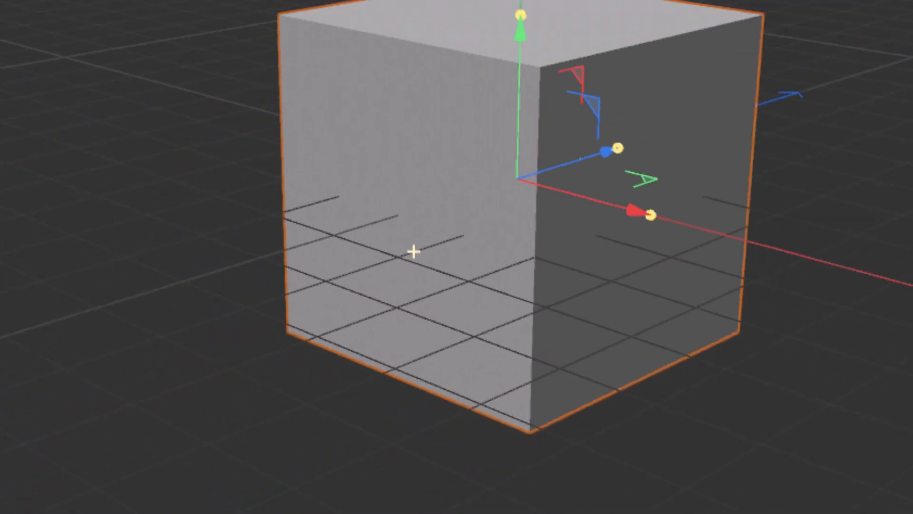
pyautogui.keyDown('alt'); pyautogui.moveTo(413, 251); pyautogui.dragTo(108, 441, button='middle'); pyautogui.keyUp('alt')
pyautogui.keyDown('alt'); pyautogui.moveTo(345, 254); pyautogui.dragTo(301, 222, button='middle'); pyautogui.keyUp('alt')
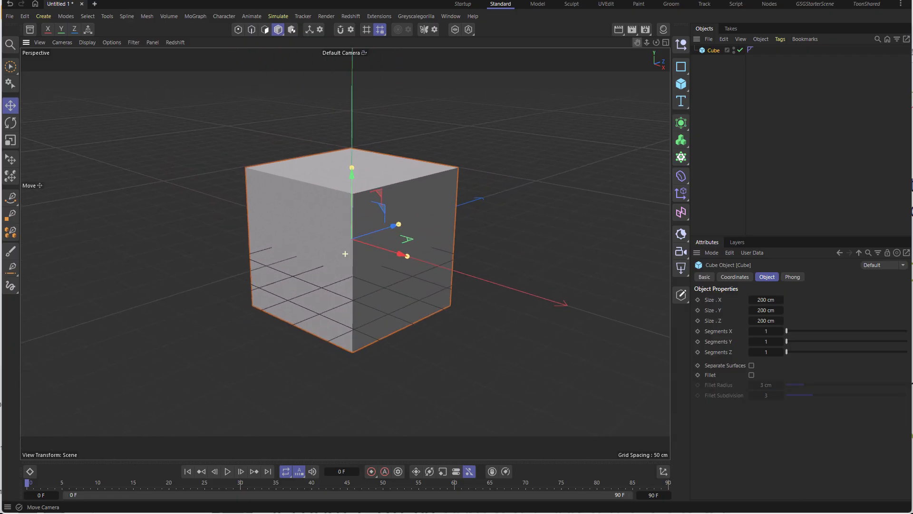
# Orbit slightly around the cube and pan the perspective view to reposition it in the frame.
pyautogui.keyDown('alt'); pyautogui.moveTo(447, 136); pyautogui.dragTo(475, 205); pyautogui.keyUp('alt')
pyautogui.keyDown('alt'); pyautogui.moveTo(474, 206); pyautogui.dragTo(540, 204, button='middle'); pyautogui.keyUp('alt')
pyautogui.press('1')
pyautogui.moveTo(580, 187); pyautogui.dragTo(591, 143)
pyautogui.moveTo(515, 145); pyautogui.dragTo(535, 159)
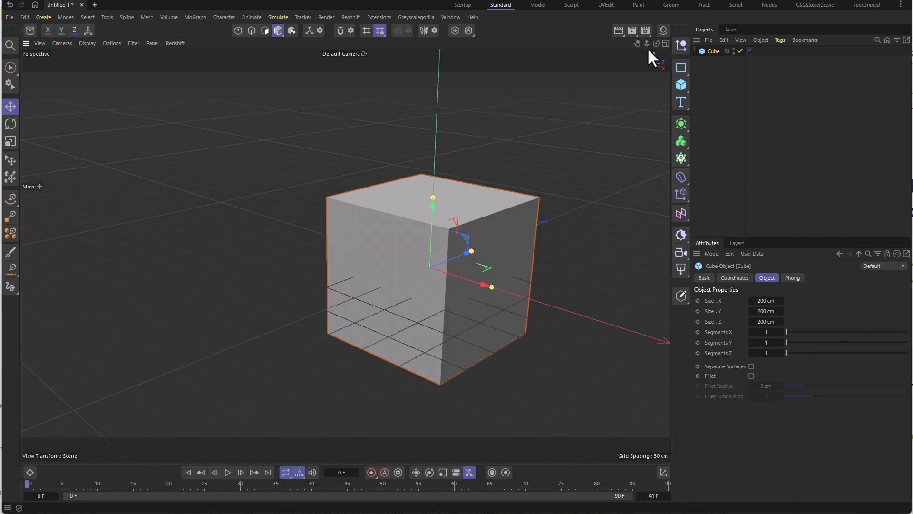
# Move the perspective camera farther from the cube and closer again.
pyautogui.moveTo(645, 44); pyautogui.dragTo(604, 44)
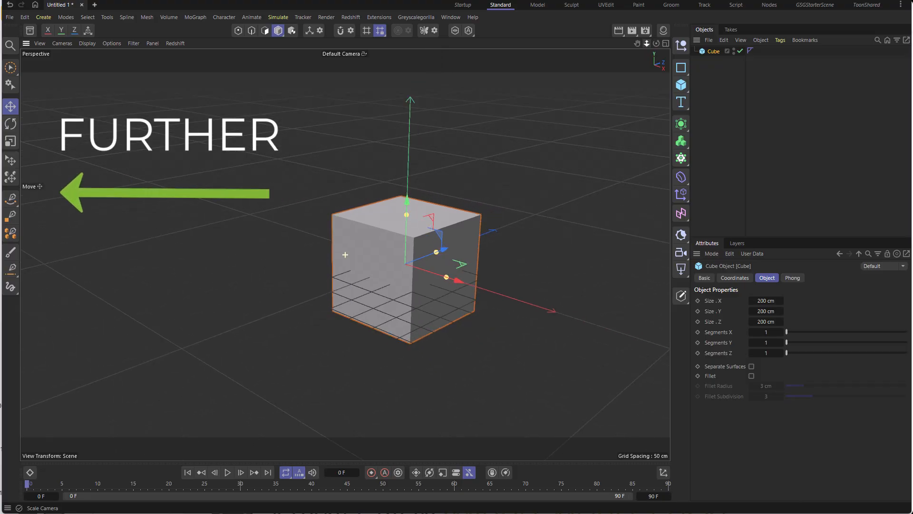
pyautogui.scroll(-3, 345, 254)
pyautogui.scroll(5, 346, 254)
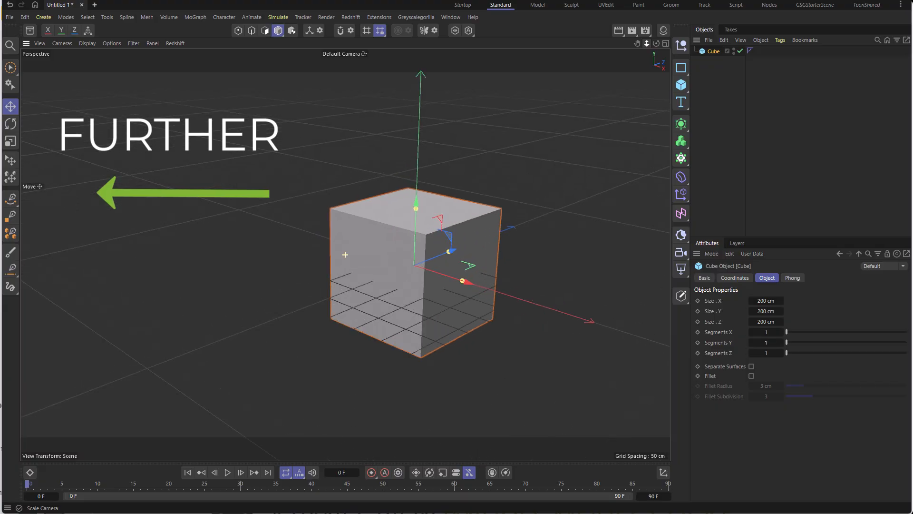
pyautogui.scroll(-5, 345, 255)
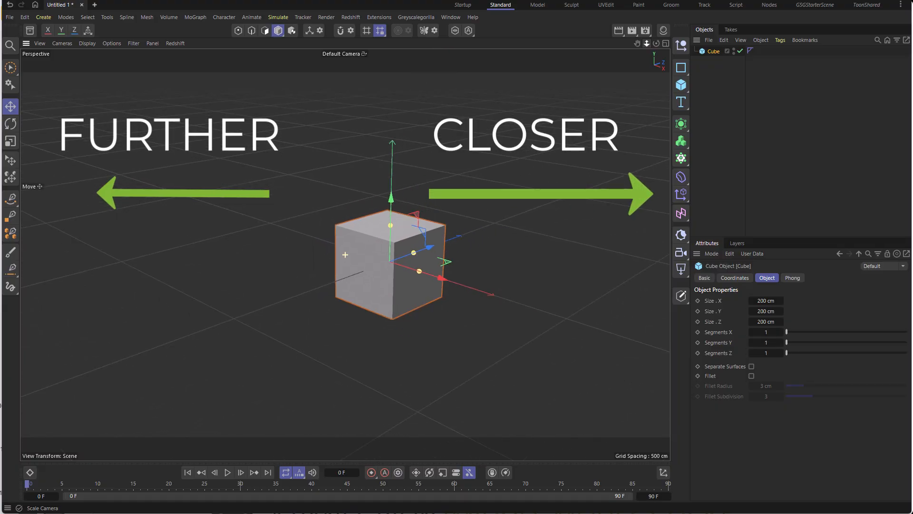
pyautogui.scroll(5, 345, 255)
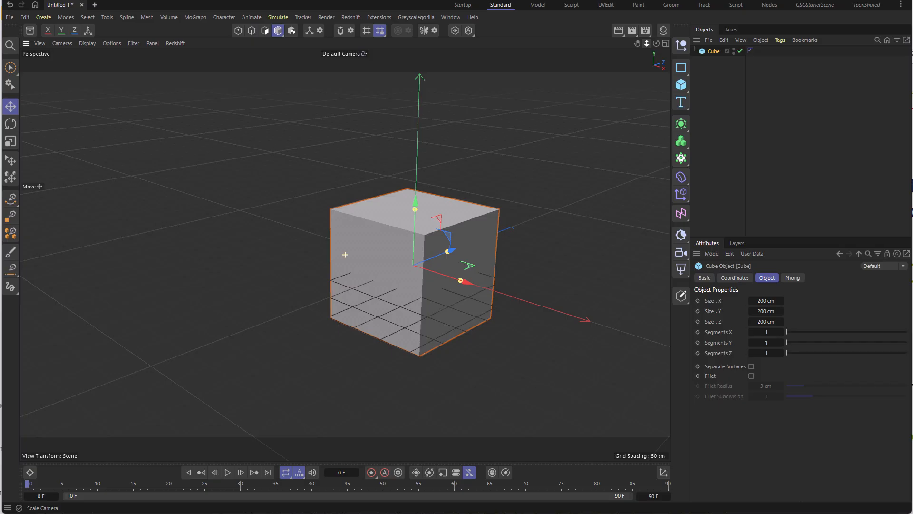
# Zoom in and out on the cube and reframe it higher and smaller in the perspective view.
pyautogui.press('alt')
pyautogui.keyDown('alt'); pyautogui.moveTo(549, 157); pyautogui.dragTo(554, 175, button='right'); pyautogui.keyUp('alt')
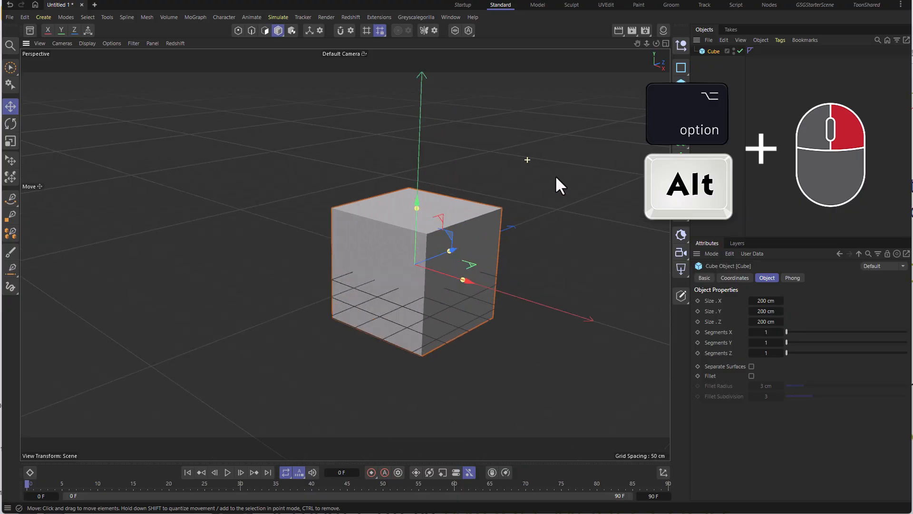
pyautogui.keyDown('alt'); pyautogui.moveTo(433, 232); pyautogui.dragTo(376, 260, button='right'); pyautogui.keyUp('alt')
pyautogui.moveTo(376, 259); pyautogui.dragTo(407, 195)
pyautogui.scroll(-5, 407, 195)
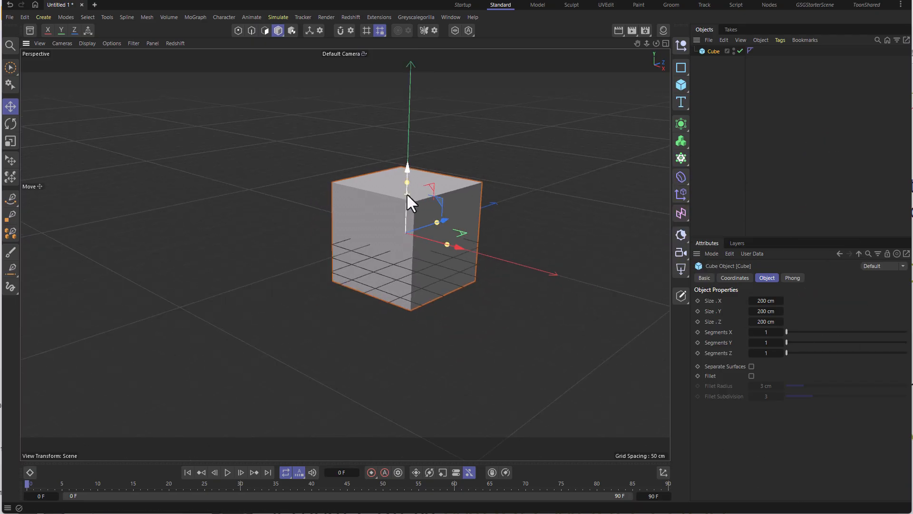
pyautogui.scroll(2, 417, 170)
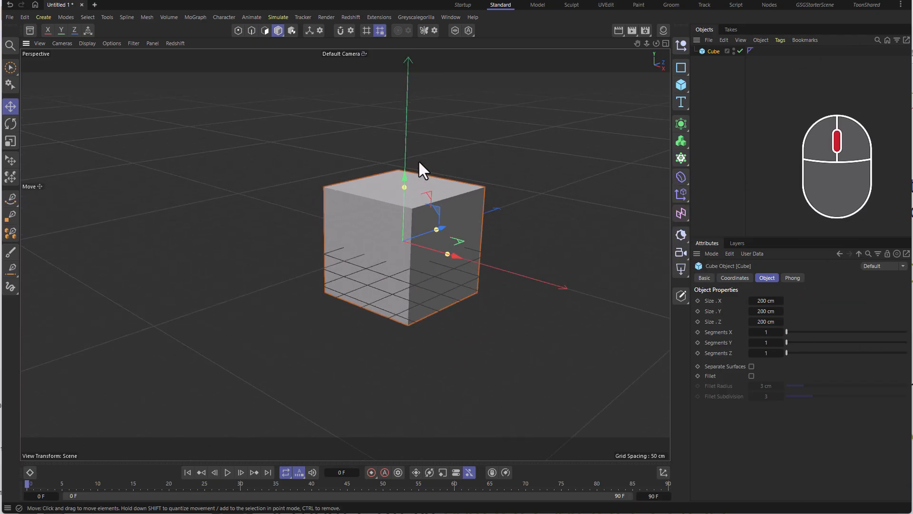
pyautogui.scroll(2, 406, 161)
pyautogui.scroll(-2, 406, 156)
pyautogui.scroll(-3, 400, 181)
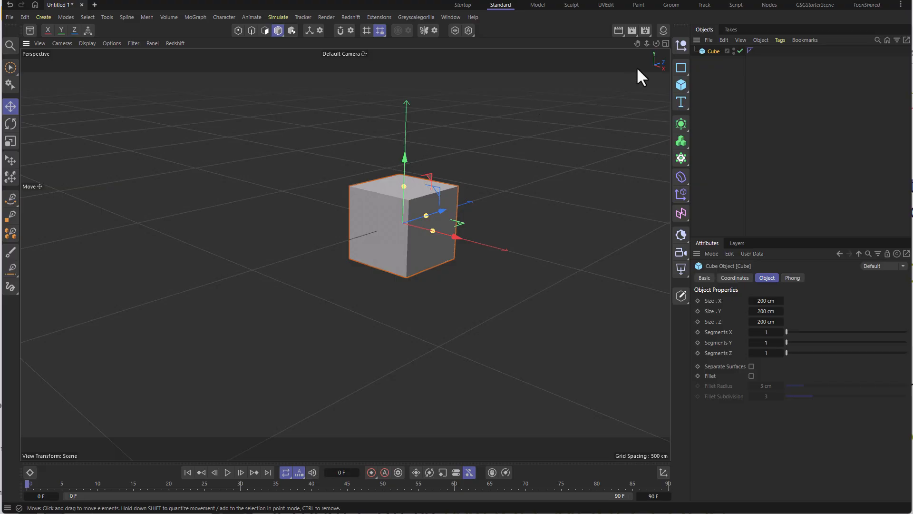
# Orbit the perspective view to see the cube from its other sides, and deselect the cube.
pyautogui.moveTo(655, 42); pyautogui.dragTo(365, 178)
pyautogui.click(630, 233)
pyautogui.moveTo(656, 44); pyautogui.dragTo(361, 178)
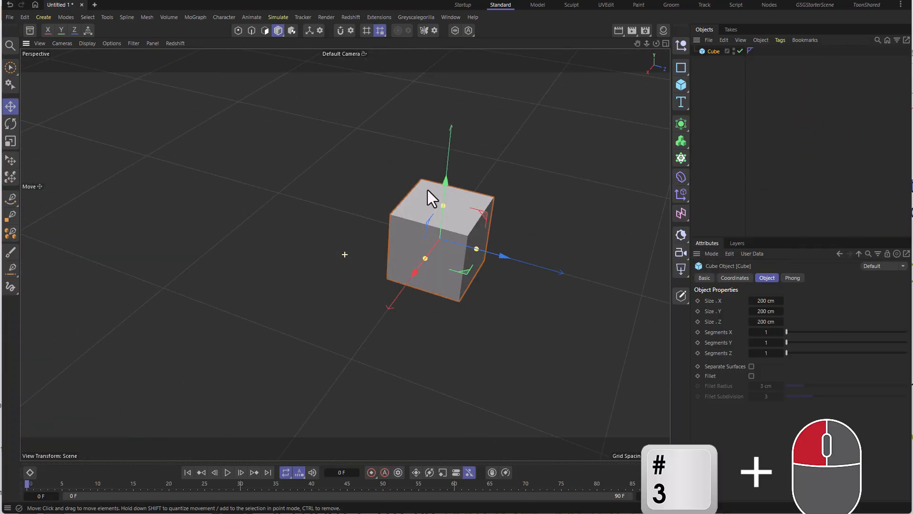
pyautogui.click(704, 158)
pyautogui.moveTo(566, 168); pyautogui.dragTo(540, 166)
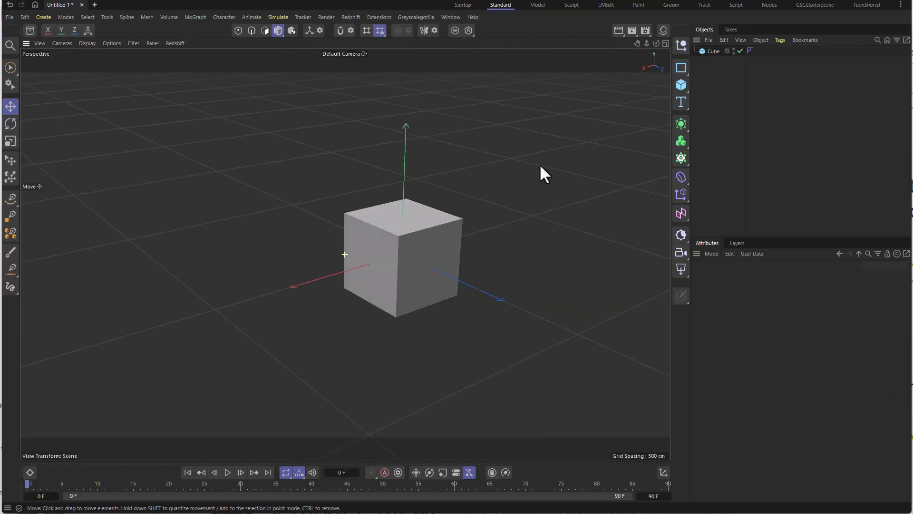
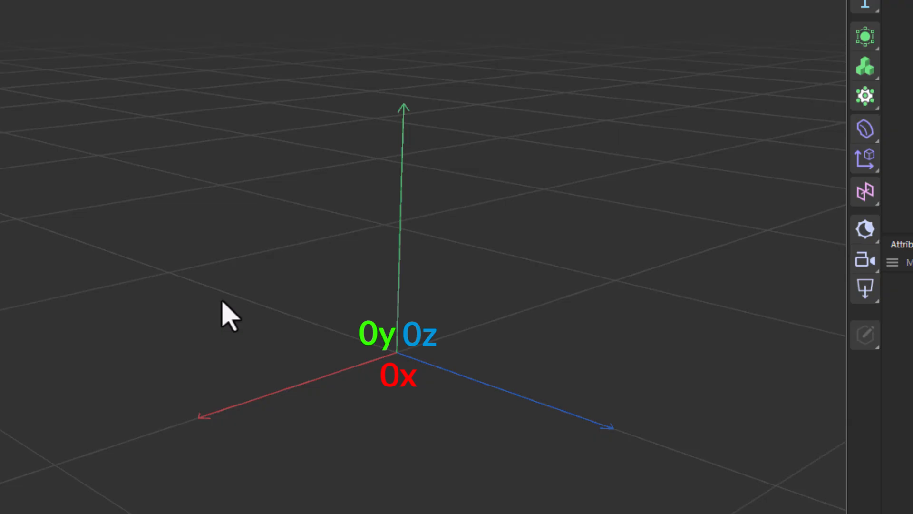
# Orbit around the world origin to examine the X, Y and Z axes with the cube hidden.
pyautogui.keyDown('alt'); pyautogui.moveTo(667, 323); pyautogui.dragTo(292, 156); pyautogui.keyUp('alt')
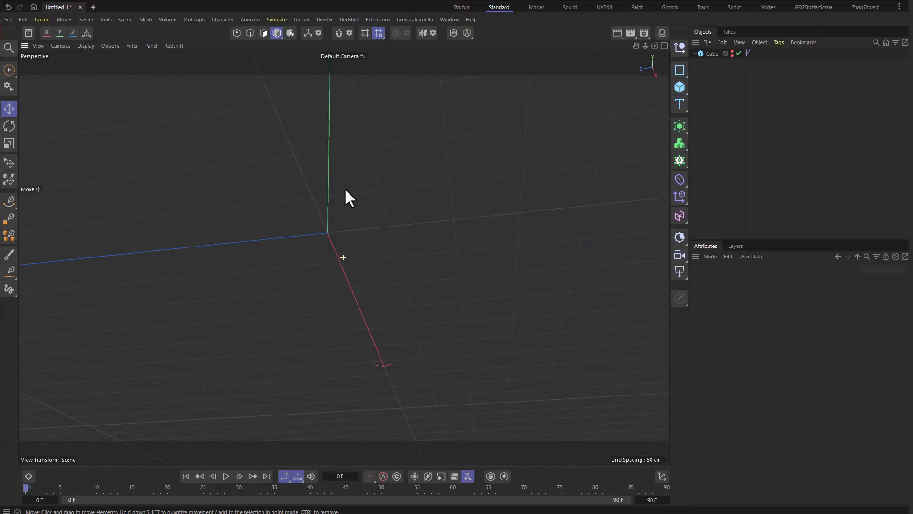
pyautogui.keyDown('alt'); pyautogui.moveTo(346, 191); pyautogui.dragTo(485, 301); pyautogui.keyUp('alt')
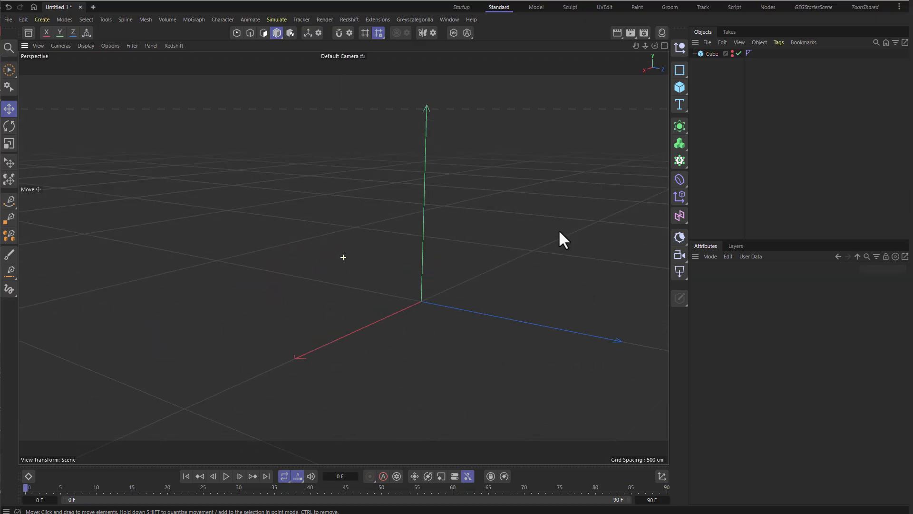
pyautogui.keyDown('alt'); pyautogui.moveTo(558, 230); pyautogui.dragTo(519, 244); pyautogui.keyUp('alt')
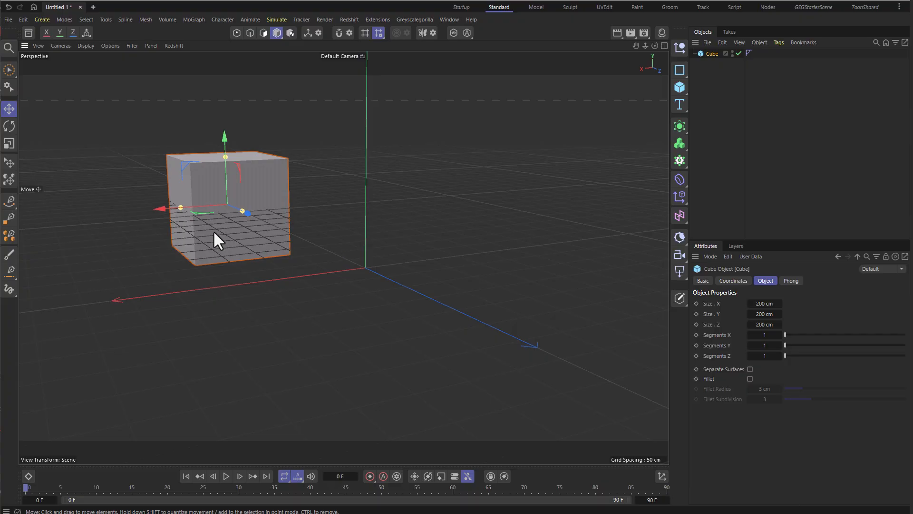
# Examine the selected cube's own axis handles against the world axes from different angles and distances.
pyautogui.keyDown('alt'); pyautogui.moveTo(215, 233); pyautogui.dragTo(313, 245); pyautogui.keyUp('alt')
pyautogui.scroll(-2, 313, 244)
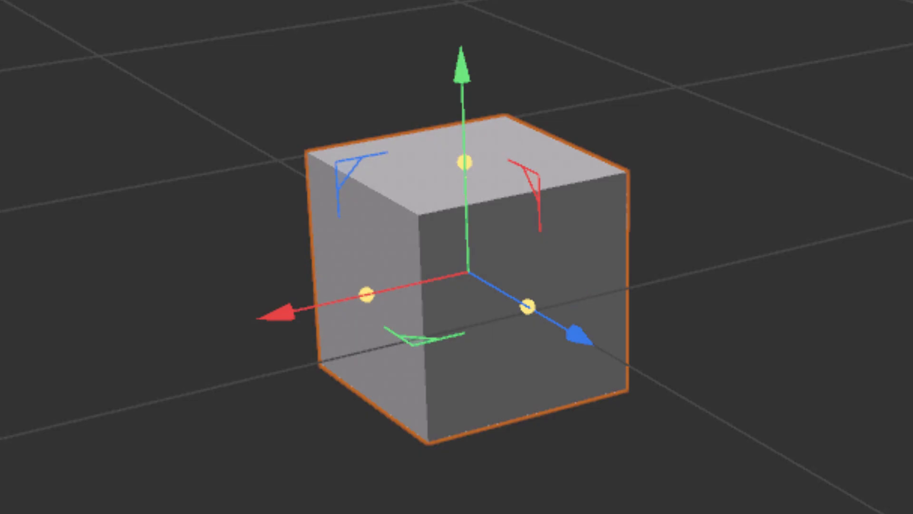
pyautogui.scroll(5, 452, 257)
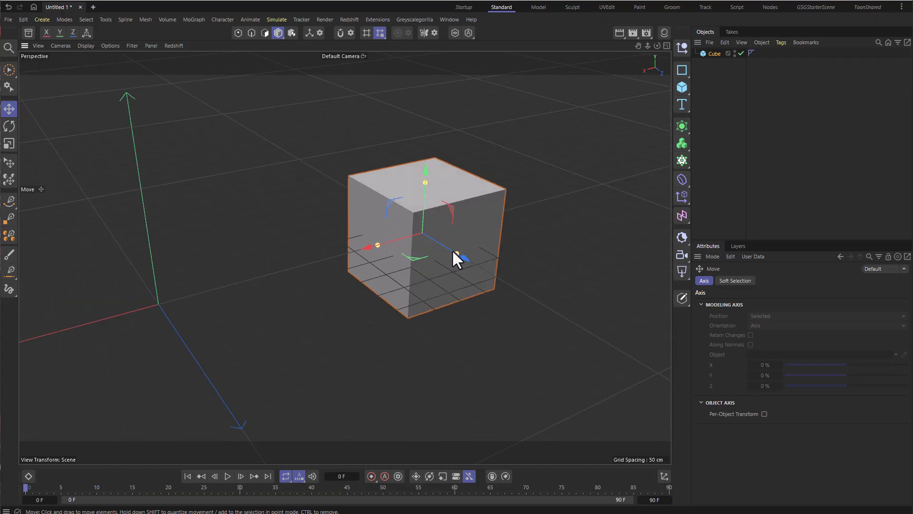
pyautogui.keyDown('alt'); pyautogui.moveTo(486, 237); pyautogui.dragTo(408, 257, button='middle'); pyautogui.keyUp('alt')
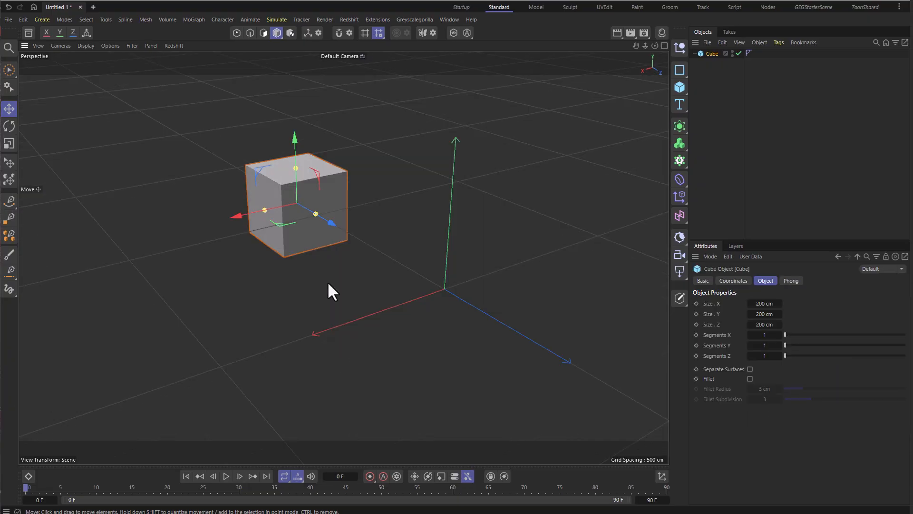
# Rotate the cube freely about its centre and return to the Move tool to compare its axes with the world axes.
pyautogui.press('r')
pyautogui.moveTo(298, 201); pyautogui.dragTo(330, 172)
pyautogui.press('e')
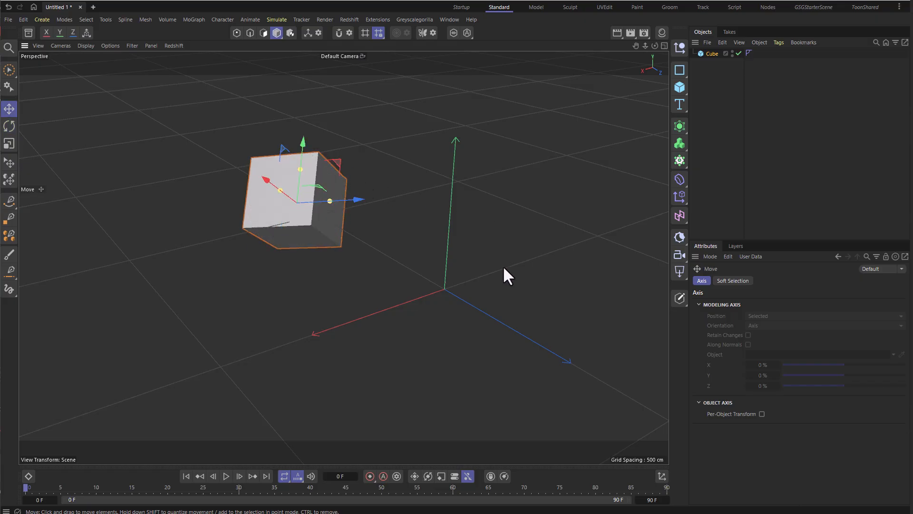
pyautogui.keyDown('alt'); pyautogui.moveTo(535, 244); pyautogui.dragTo(508, 238, button='middle'); pyautogui.keyUp('alt')
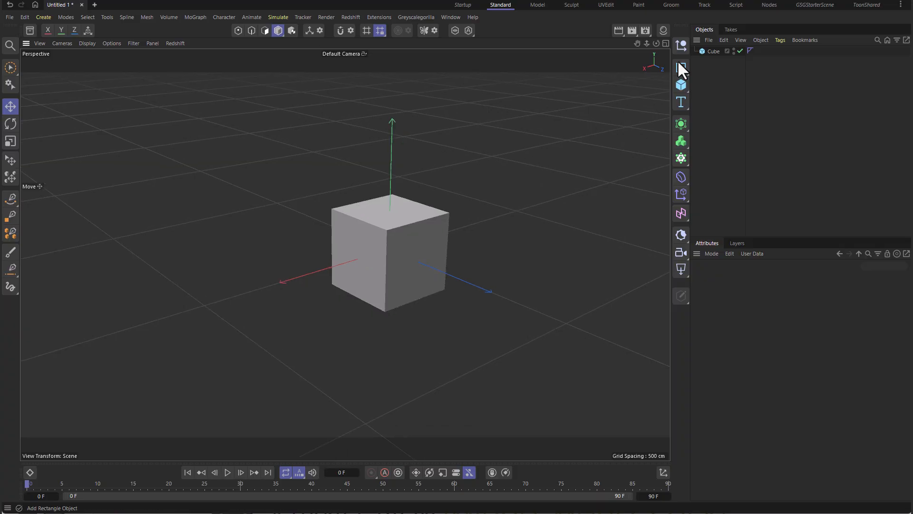
# Show the four-viewport layout and maximize the Perspective, Top, Front and Right views in turn, restoring the layout each time.
pyautogui.click(665, 43)
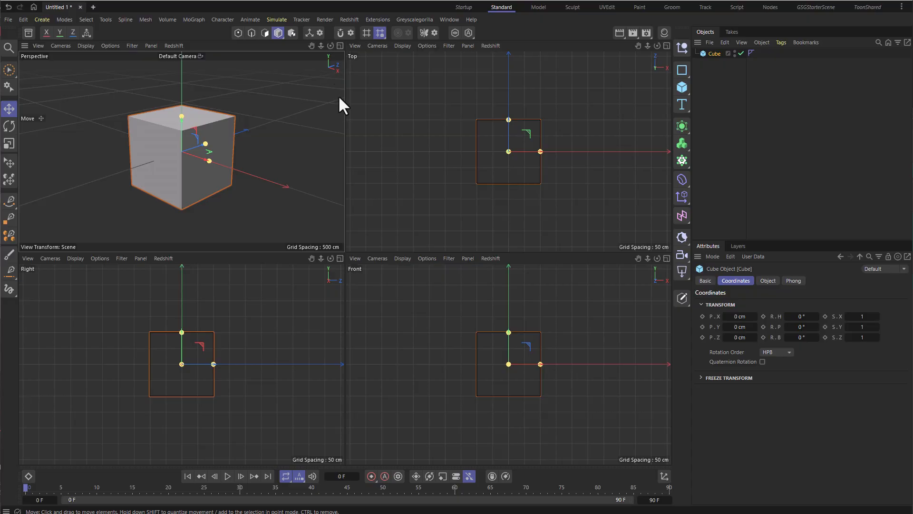
pyautogui.click(339, 43)
pyautogui.click(667, 46)
pyautogui.click(667, 45)
pyautogui.click(666, 45)
pyautogui.click(666, 259)
pyautogui.click(667, 46)
pyautogui.click(339, 258)
pyautogui.click(666, 45)
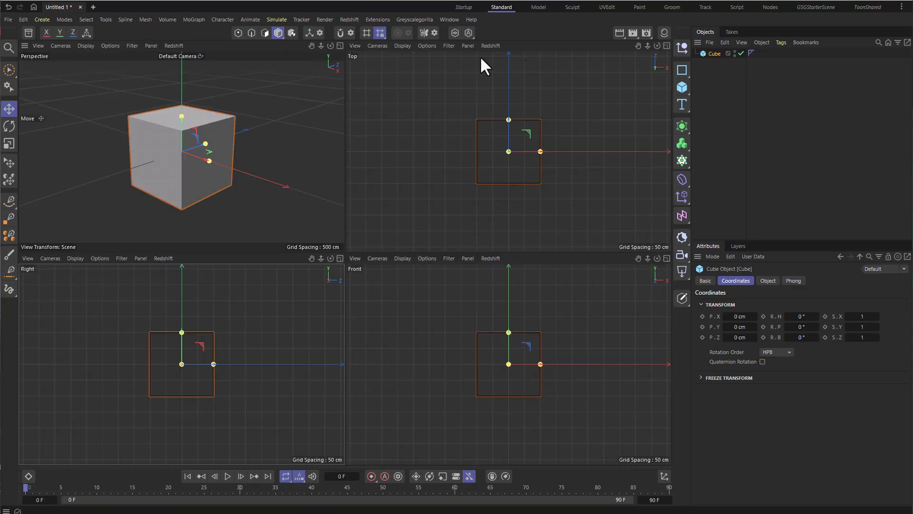
# Examine which axes the full-size Top, Front and Right views show, returning to the four-viewport layout after each.
pyautogui.click(666, 46)
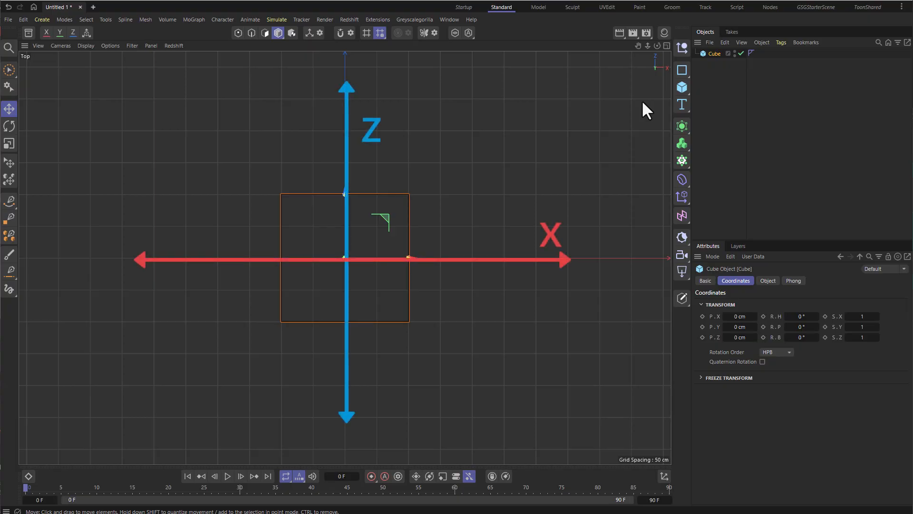
pyautogui.click(666, 45)
pyautogui.click(667, 258)
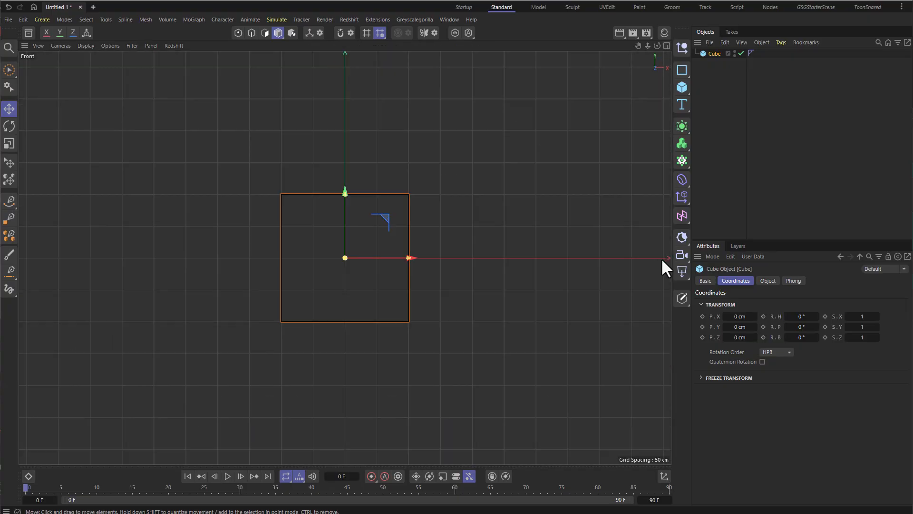
pyautogui.click(664, 47)
pyautogui.click(341, 259)
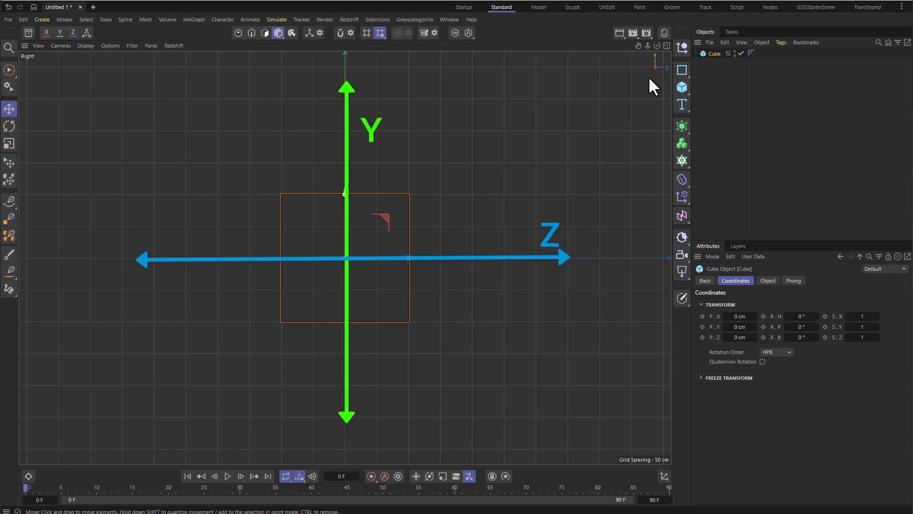
pyautogui.click(664, 45)
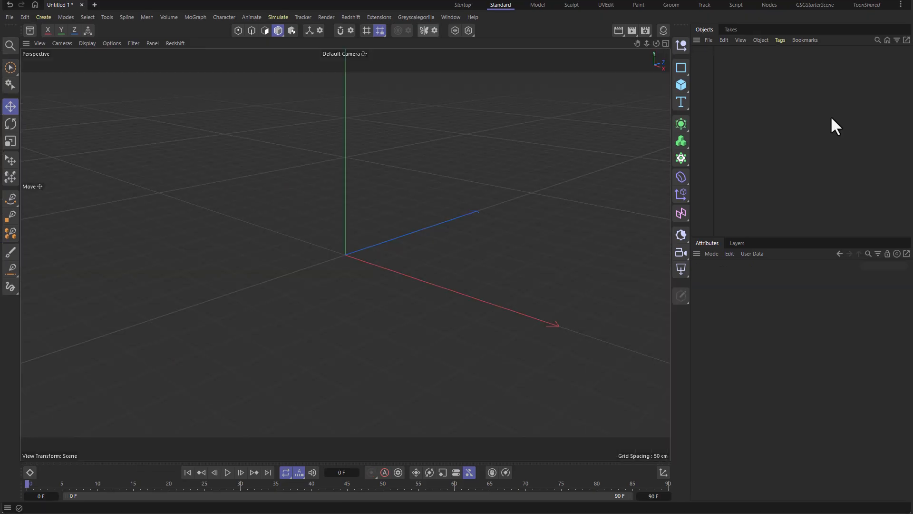
# Add a cube to the cleared scene, and pan and orbit the perspective view around it.
pyautogui.click(685, 84)
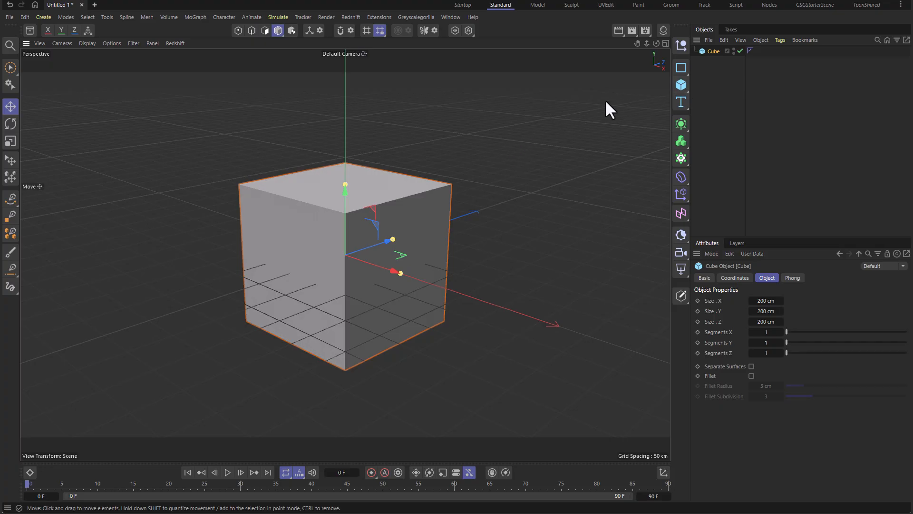
pyautogui.moveTo(636, 43); pyautogui.dragTo(345, 255)
pyautogui.moveTo(596, 101); pyautogui.dragTo(644, 28)
pyautogui.keyDown('alt'); pyautogui.moveTo(507, 132); pyautogui.dragTo(233, 124); pyautogui.keyUp('alt')
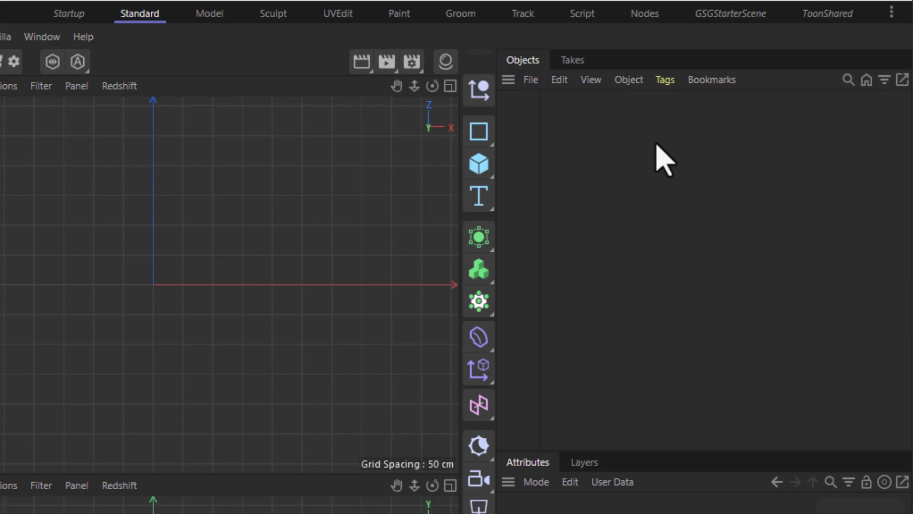
# Add a cube, a cone and a figure primitive at the origin of the empty scene.
pyautogui.click(479, 164)
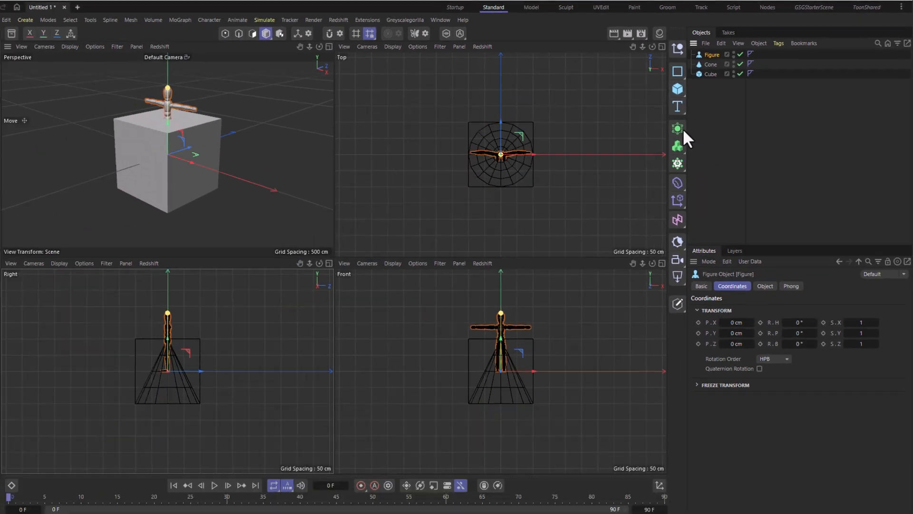
# Add a Subdivision Surface, a Volume Builder, a Cloner, a Bend deformer and a Plain effector to the scene.
pyautogui.click(479, 235)
pyautogui.click(479, 269)
pyautogui.click(681, 160)
pyautogui.click(682, 179)
pyautogui.click(682, 196)
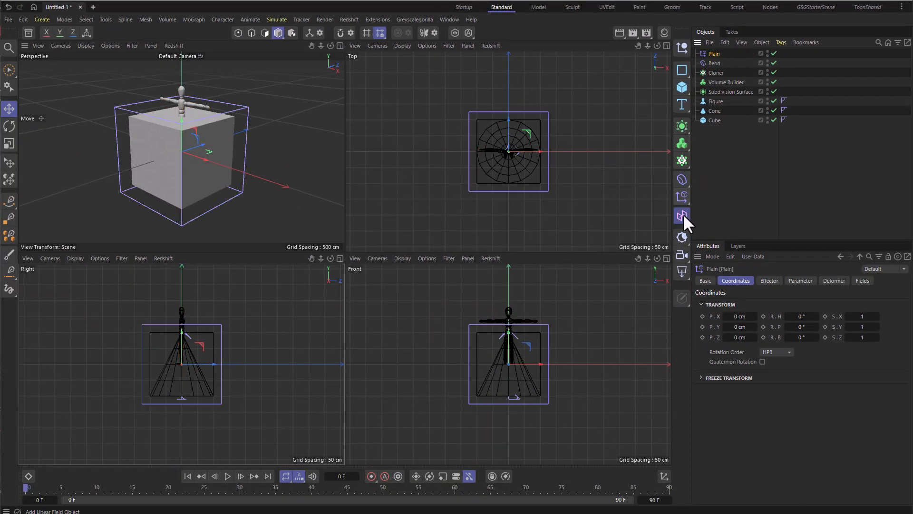
# Add a Linear Field, an RS Sky, an RS Camera and an RS Area Light to the scene.
pyautogui.click(681, 216)
pyautogui.click(682, 237)
pyautogui.click(682, 254)
pyautogui.click(682, 271)
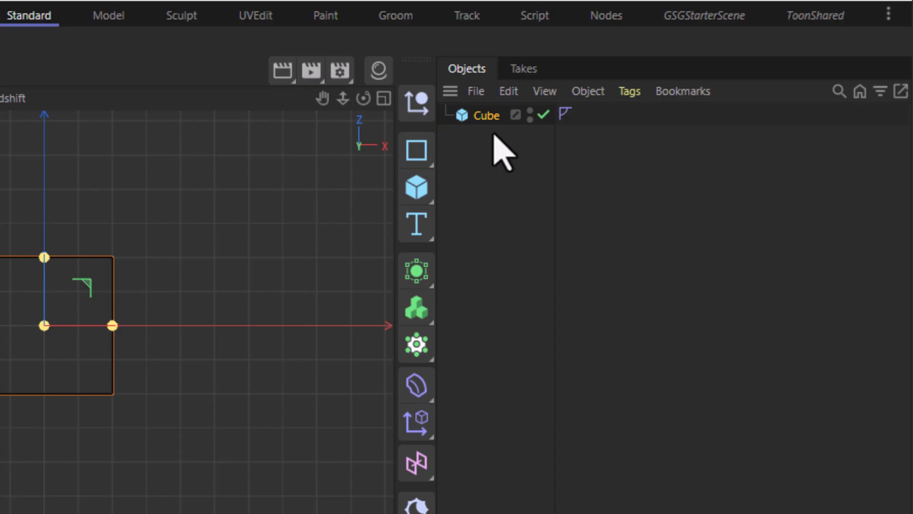
# Rename the cube as New Name, and delete the renamed object.
pyautogui.doubleClick(489, 117)
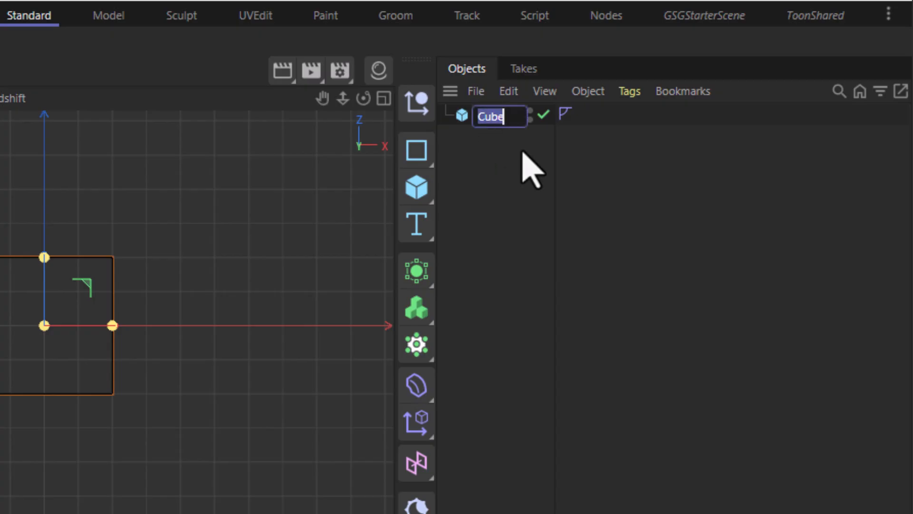
pyautogui.write('New Name')
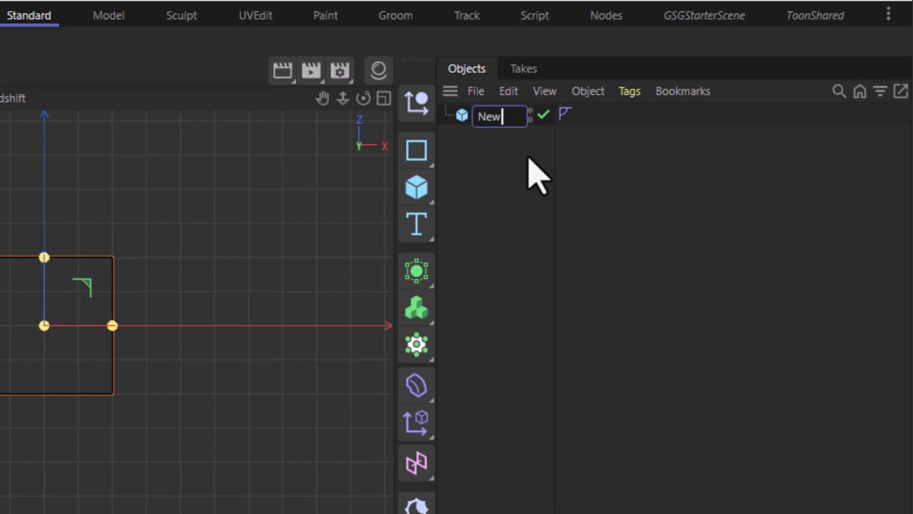
pyautogui.press('Return')
pyautogui.click(527, 155)
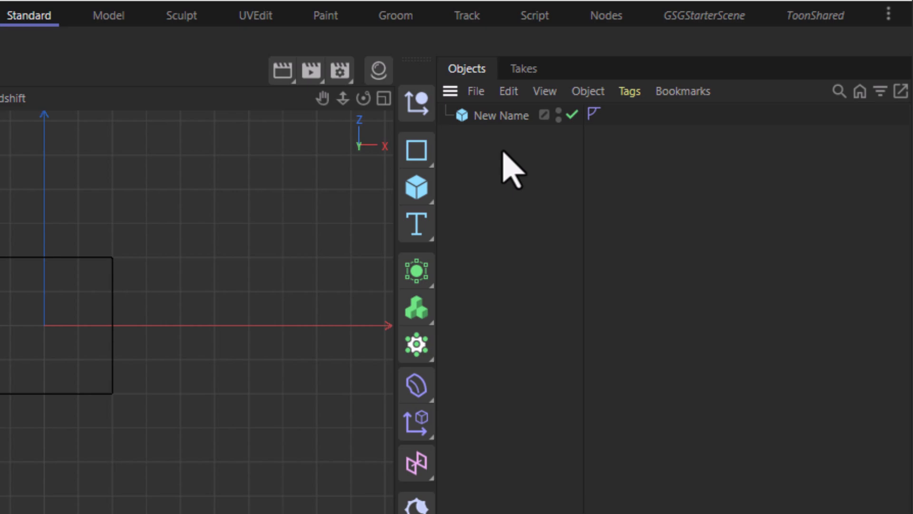
pyautogui.click(522, 117)
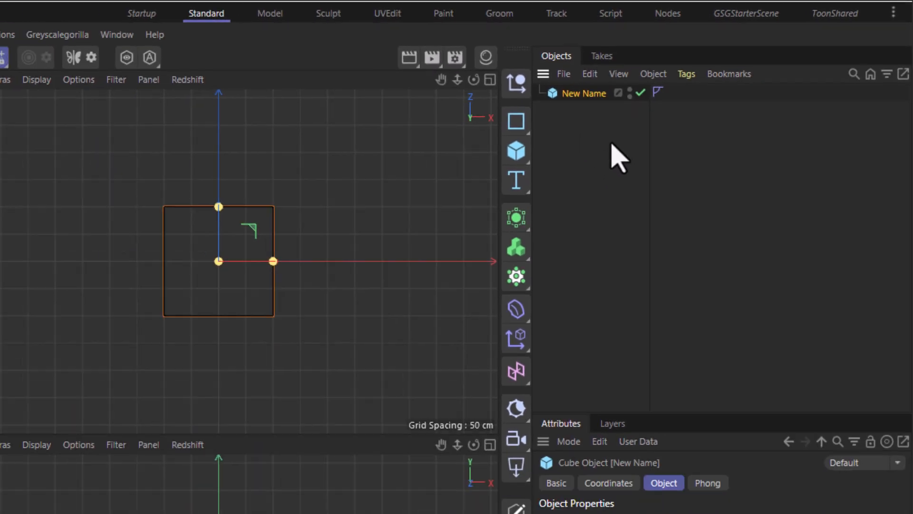
pyautogui.press('BackSpace')
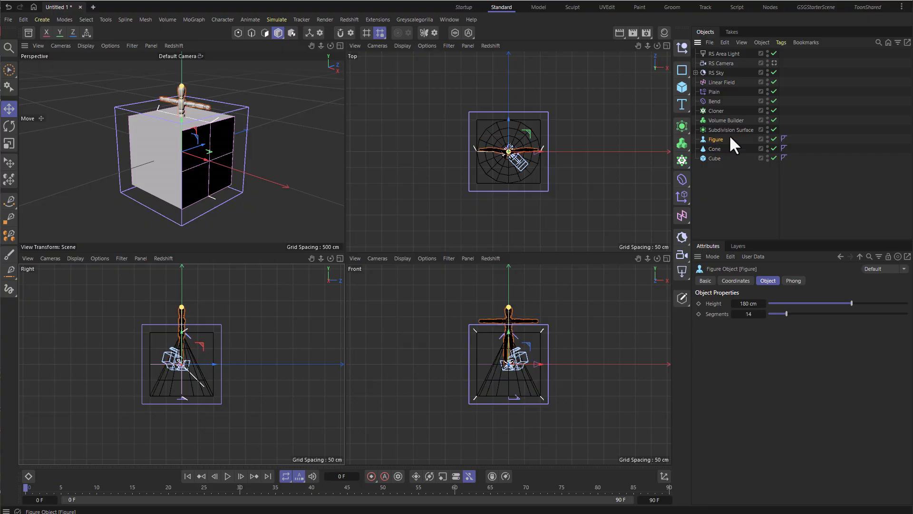
# Select the Subdivision Surface, Bend and Plain objects in turn to view their attributes.
pyautogui.click(729, 125)
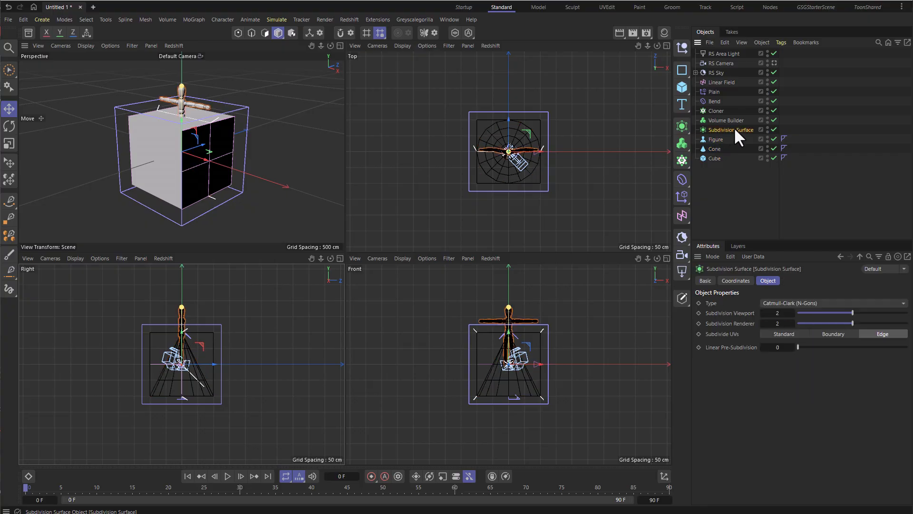
pyautogui.click(714, 101)
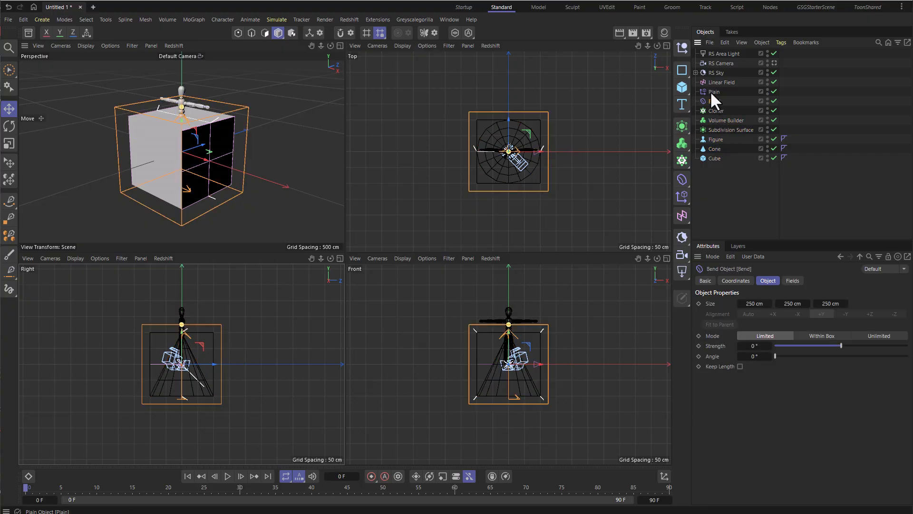
pyautogui.click(711, 91)
# Activate the Move, Rotate and Scale tools one after another.
pyautogui.click(9, 109)
pyautogui.click(9, 126)
pyautogui.click(9, 143)
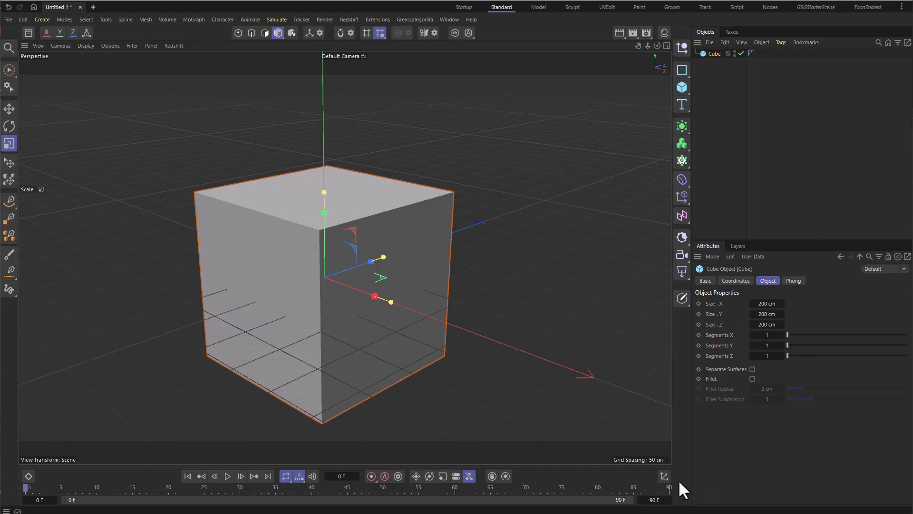
# Show the cube's position, rotation and size in the Coordinates manager, and briefly open and close the Material Manager.
pyautogui.click(664, 477)
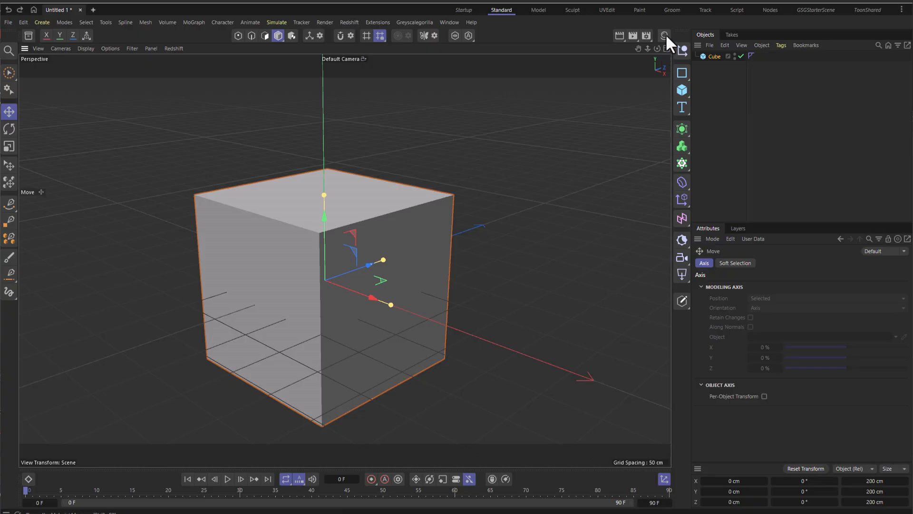
pyautogui.click(666, 33)
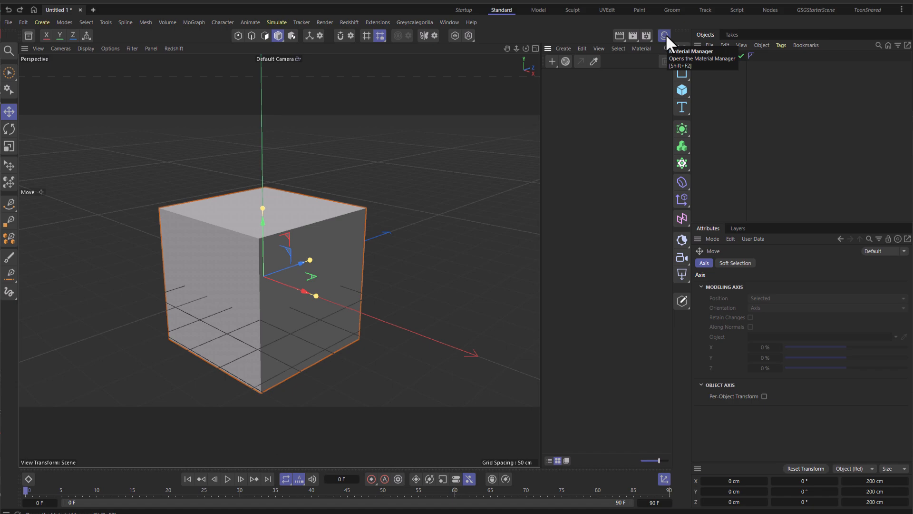
pyautogui.click(665, 33)
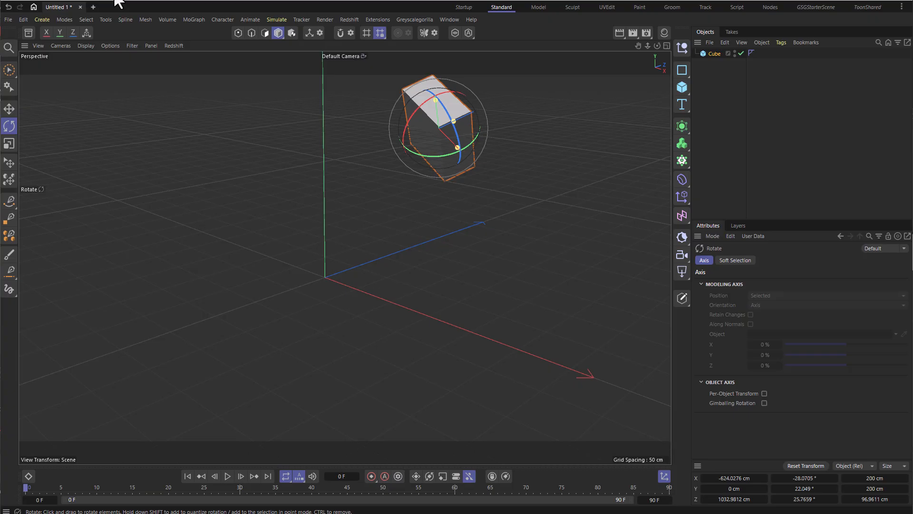
# Undo the cube's rotation, scaling, move and creation one by one until the scene is empty.
pyautogui.click(8, 7)
pyautogui.click(8, 7)
pyautogui.click(9, 7)
pyautogui.hotkey('ctrl', 'z')
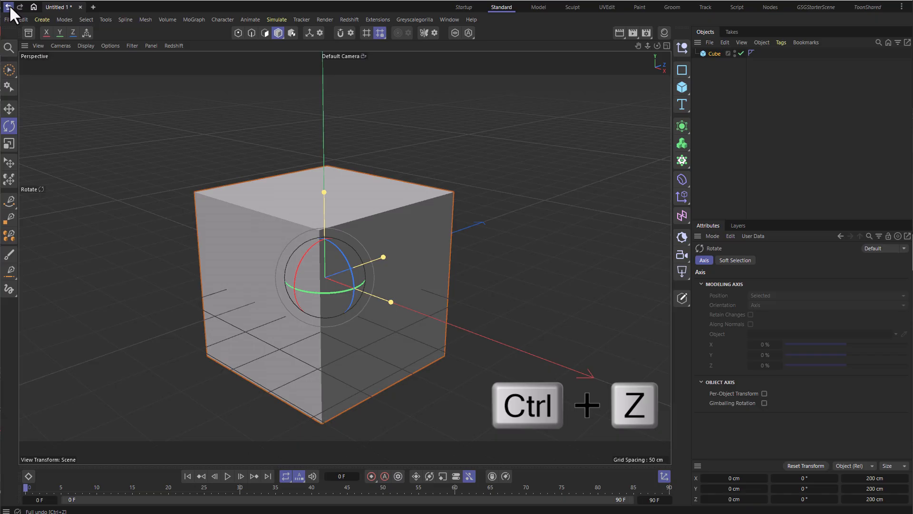
pyautogui.click(10, 5)
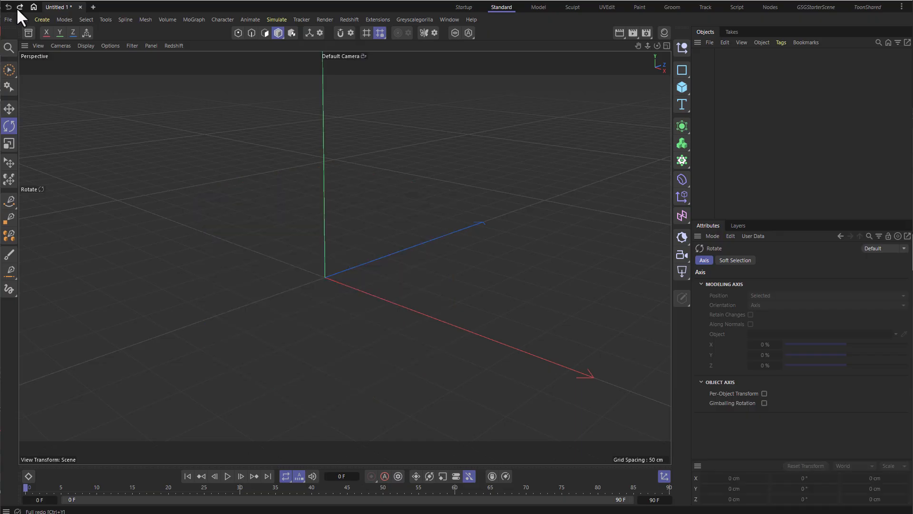
# Redo the cube's creation and its move, scale and rotate changes one by one.
pyautogui.click(19, 8)
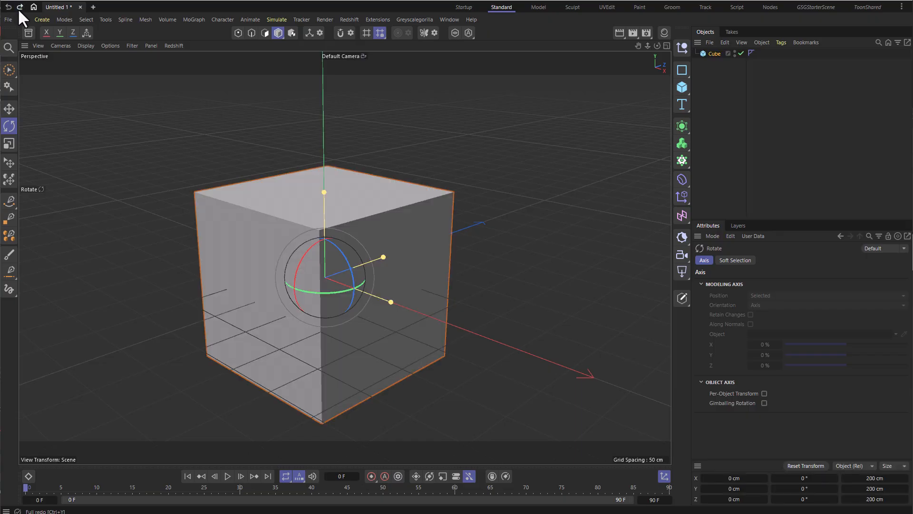
pyautogui.click(19, 7)
pyautogui.click(19, 7)
pyautogui.click(19, 7)
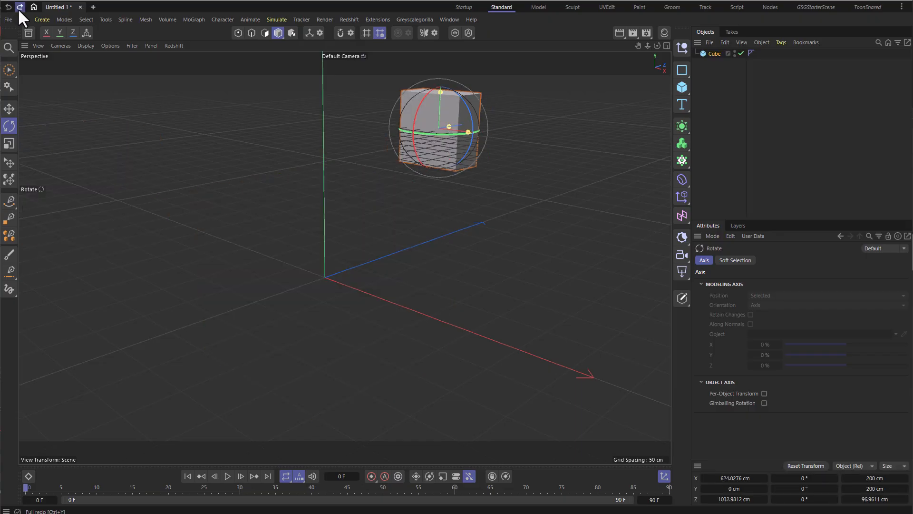
pyautogui.click(19, 7)
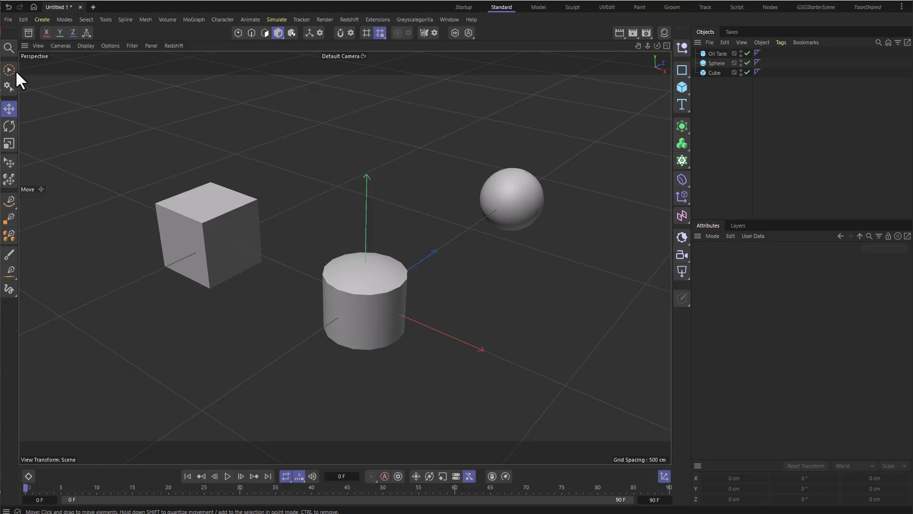
# Select the cube, oil tank and sphere one at a time in the viewport with the Live Selection tool.
pyautogui.click(9, 69)
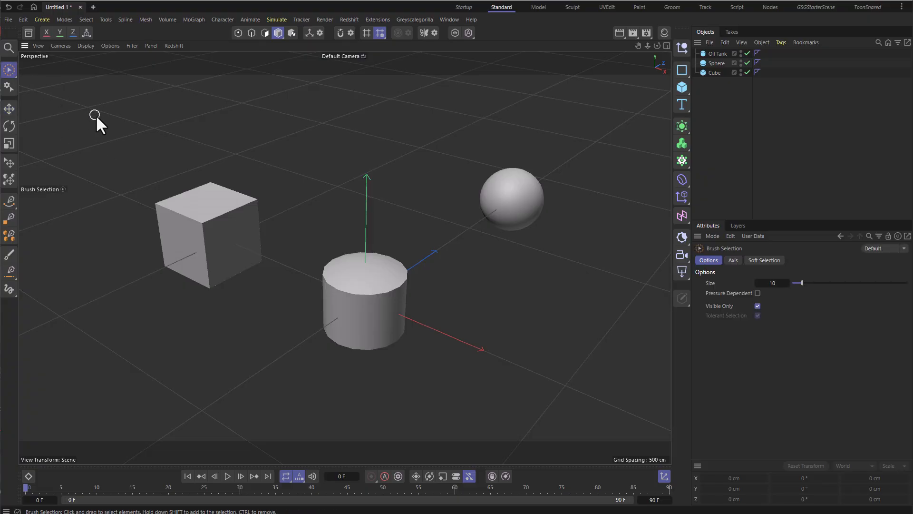
pyautogui.click(192, 202)
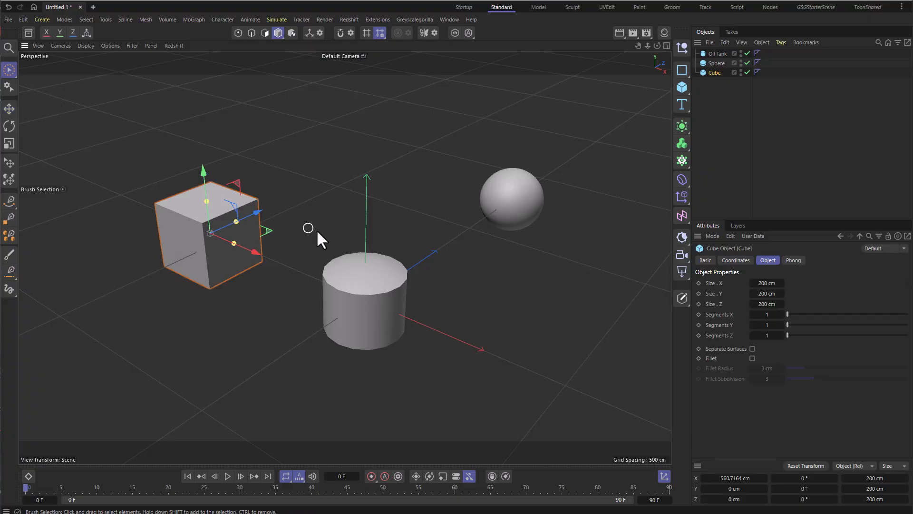
pyautogui.click(368, 281)
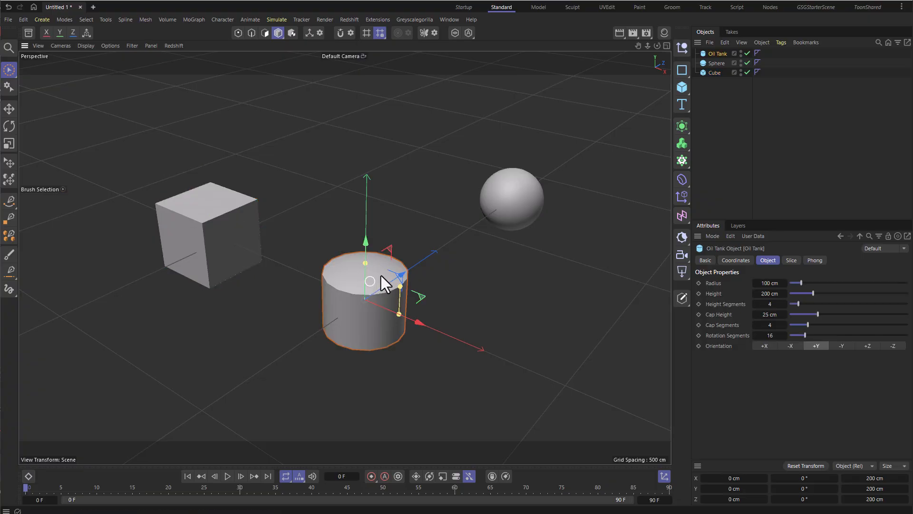
pyautogui.click(518, 201)
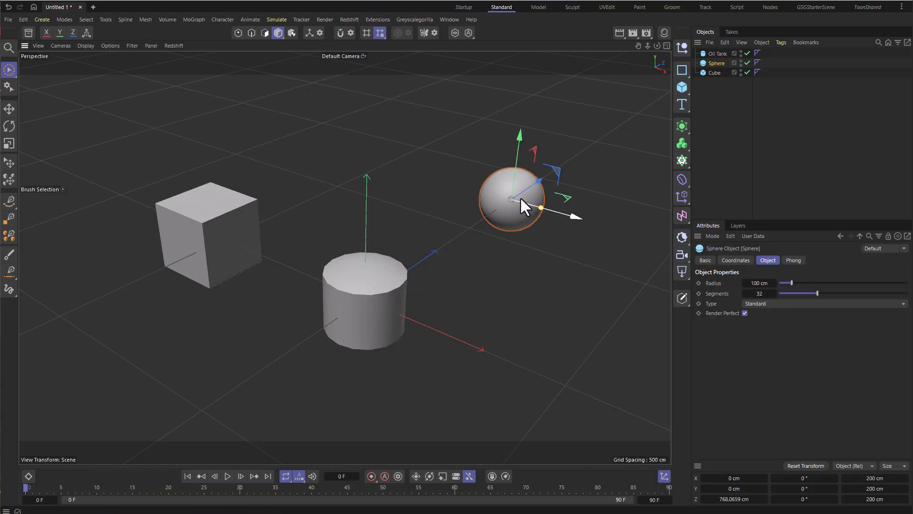
pyautogui.click(210, 203)
pyautogui.click(357, 298)
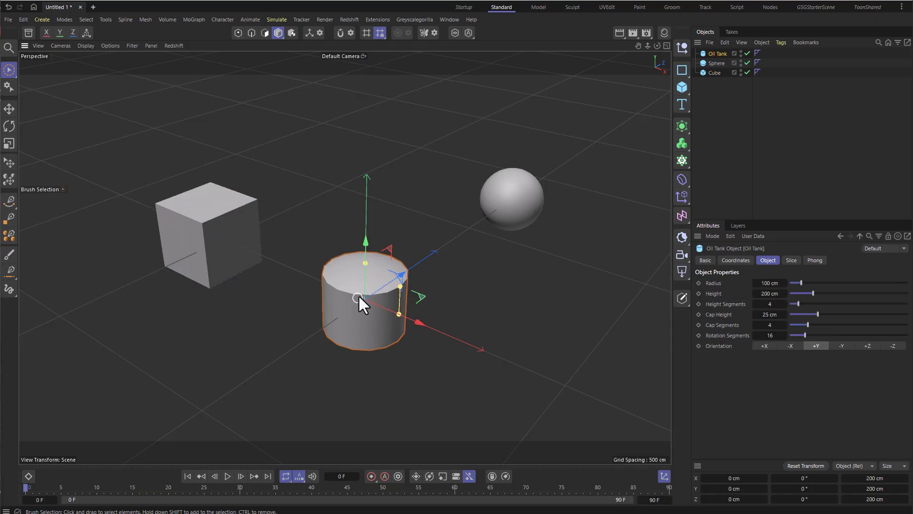
pyautogui.click(511, 201)
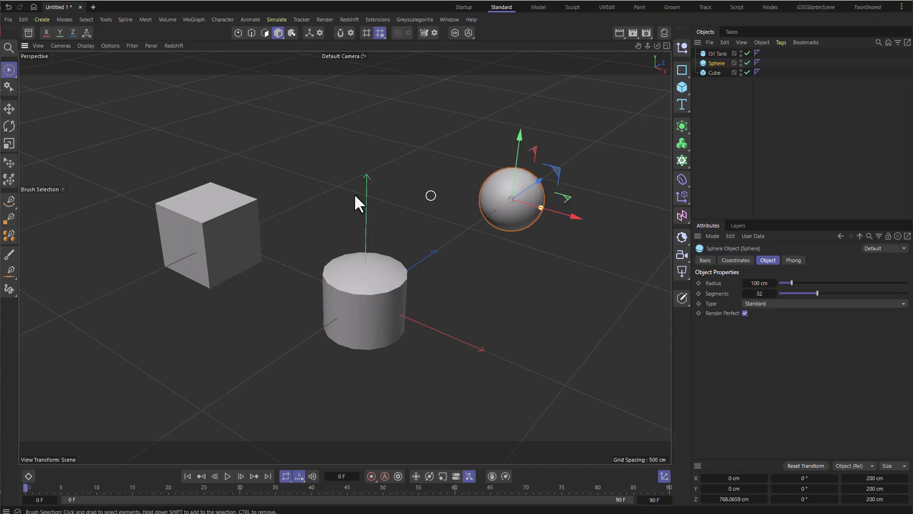
pyautogui.press('9')
pyautogui.click(352, 302)
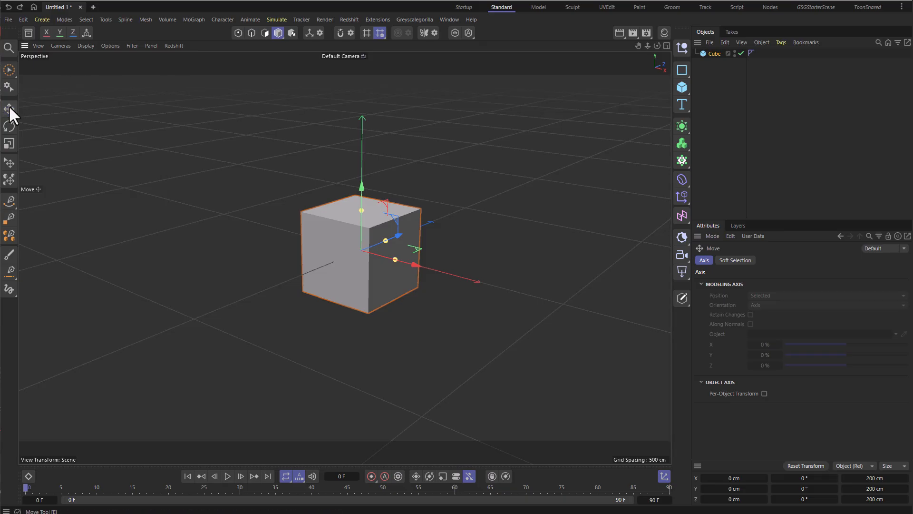
# Try to move the cube away from the origin with the Move tool, and undo the move.
pyautogui.click(9, 109)
pyautogui.moveTo(362, 242); pyautogui.dragTo(224, 176)
pyautogui.hotkey('ctrl', 'z')
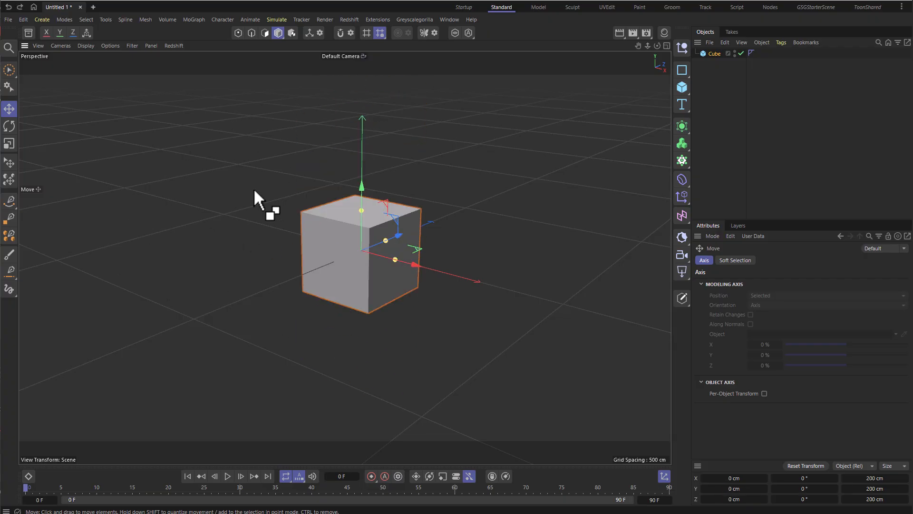
# Try moving the cube along the X axis only, to about -412 cm, undoing each move back to the origin.
pyautogui.moveTo(417, 265); pyautogui.dragTo(347, 312)
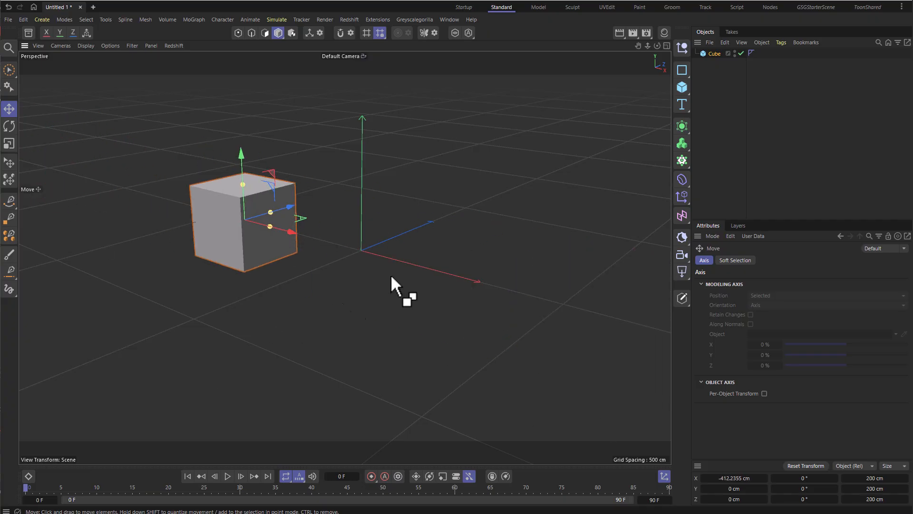
pyautogui.hotkey('ctrl', 'z')
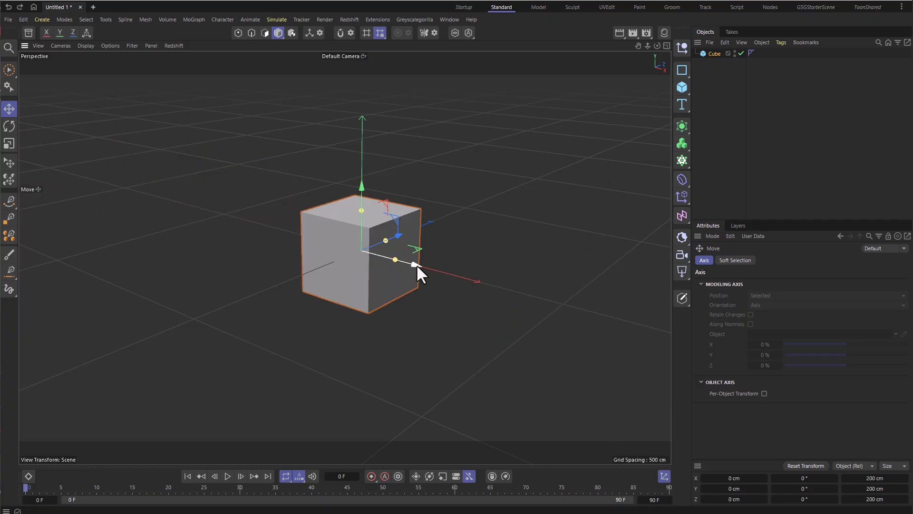
pyautogui.moveTo(415, 264); pyautogui.dragTo(392, 256)
pyautogui.moveTo(355, 291); pyautogui.dragTo(264, 325)
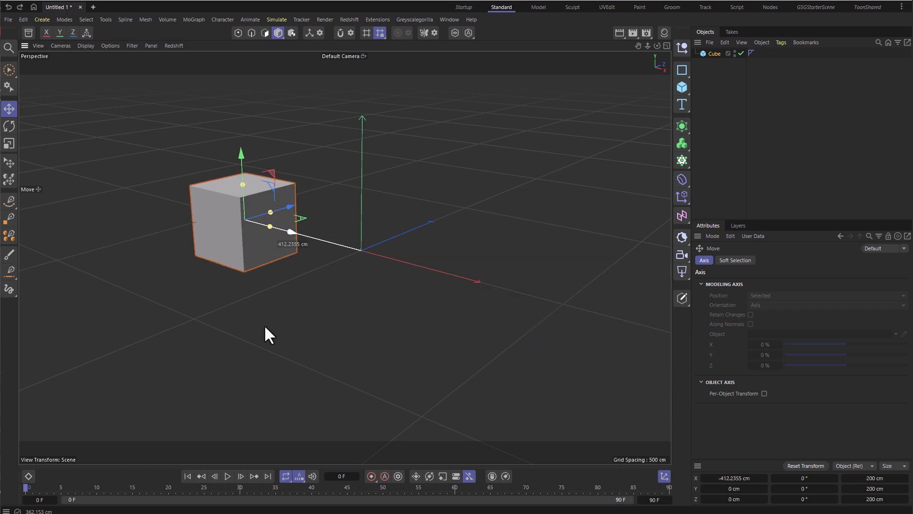
pyautogui.hotkey('ctrl', 'z')
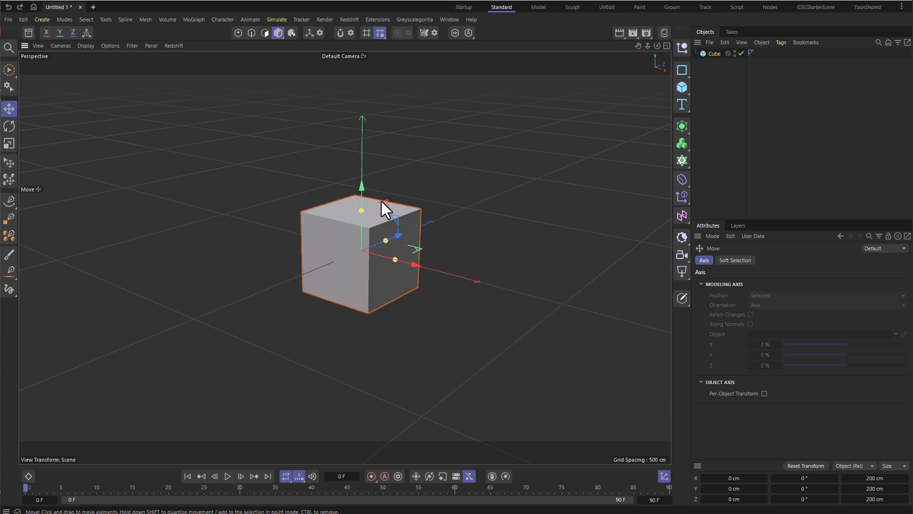
# Try moving the cube along two axes at once with the blue plane handle, undoing each move.
pyautogui.moveTo(395, 218); pyautogui.dragTo(194, 374)
pyautogui.hotkey('ctrl', 'z')
pyautogui.moveTo(394, 217); pyautogui.dragTo(183, 374)
pyautogui.hotkey('ctrl', 'z')
# Try moving the cube freely on all axes, to about X -196, Y -23, Z -172 cm, undo it, and try another free move.
pyautogui.moveTo(331, 226); pyautogui.dragTo(350, 204)
pyautogui.moveTo(546, 151); pyautogui.dragTo(500, 136)
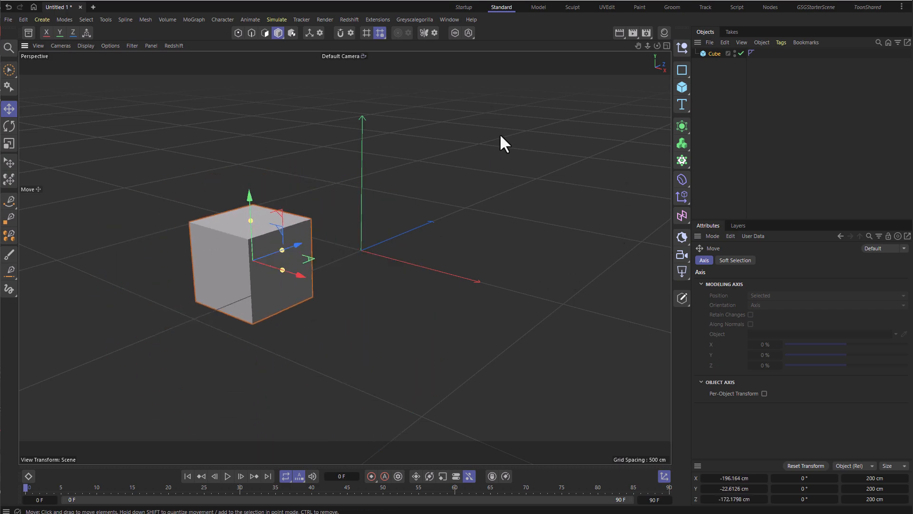
pyautogui.hotkey('ctrl', 'z')
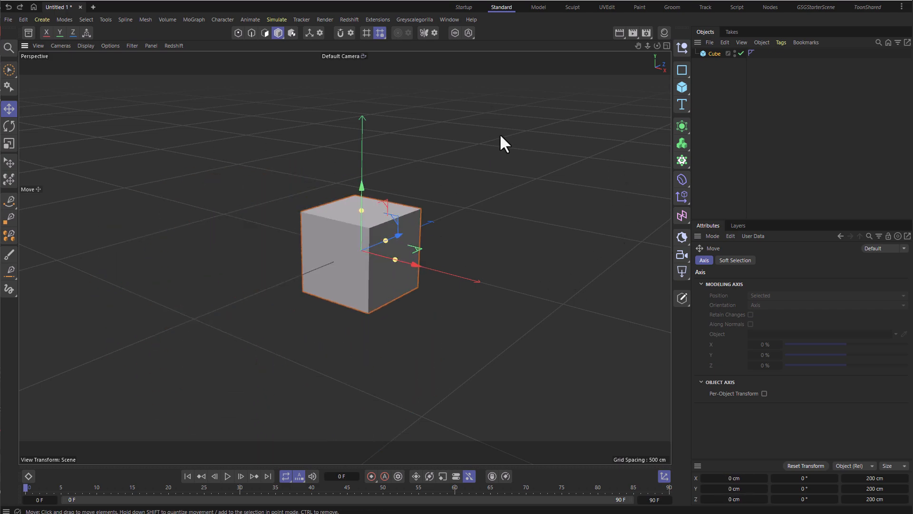
pyautogui.moveTo(333, 229); pyautogui.dragTo(273, 228)
pyautogui.moveTo(546, 134); pyautogui.dragTo(499, 138)
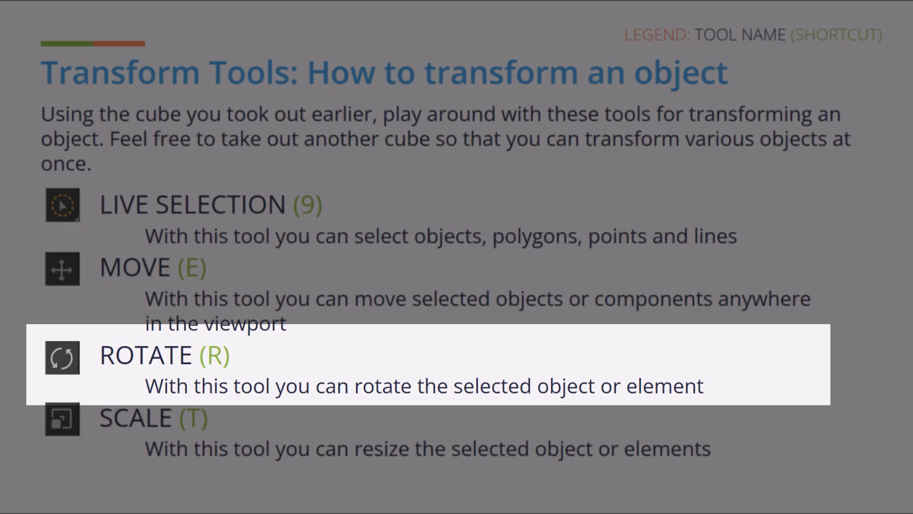
# Rotate the cube with the Rotate tool, undo the trial rotations, and rotate it again to about -0.5°, -0.9° and -359°.
pyautogui.click(9, 125)
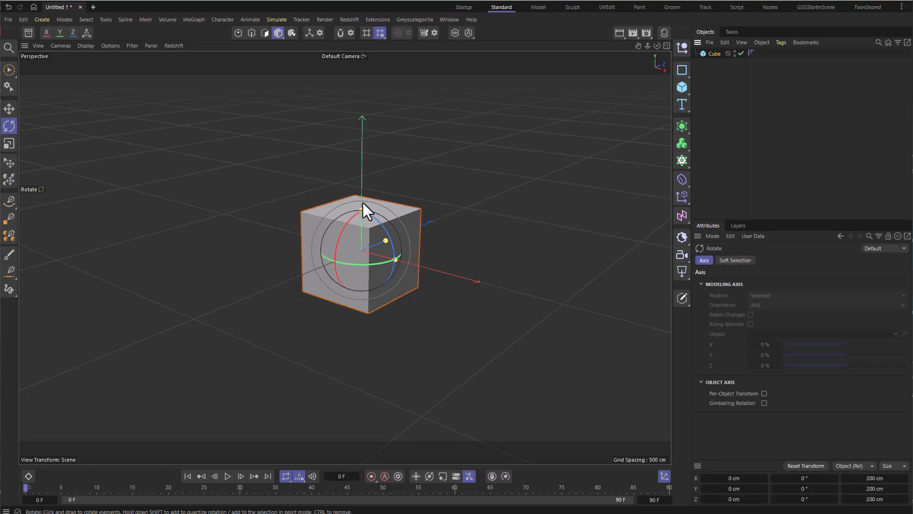
pyautogui.moveTo(350, 221); pyautogui.dragTo(433, 267)
pyautogui.hotkey('ctrl', 'z')
pyautogui.hotkey('ctrl', 'z')
pyautogui.hotkey('ctrl', 'z')
pyautogui.moveTo(371, 237); pyautogui.dragTo(525, 244)
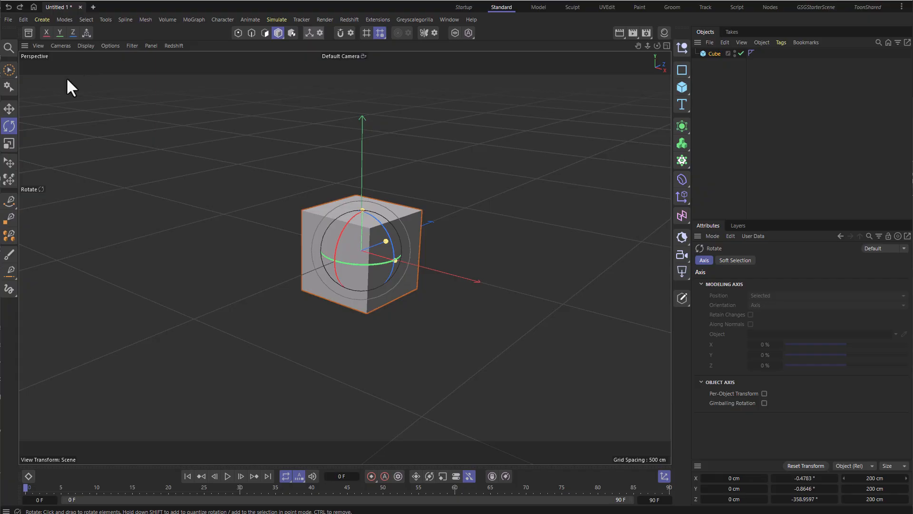
# Try scaling the cube uniformly with the Scale tool, to about 428 cm per side, undoing each attempt.
pyautogui.click(9, 142)
pyautogui.moveTo(367, 193); pyautogui.dragTo(587, 113)
pyautogui.hotkey('ctrl', 'z')
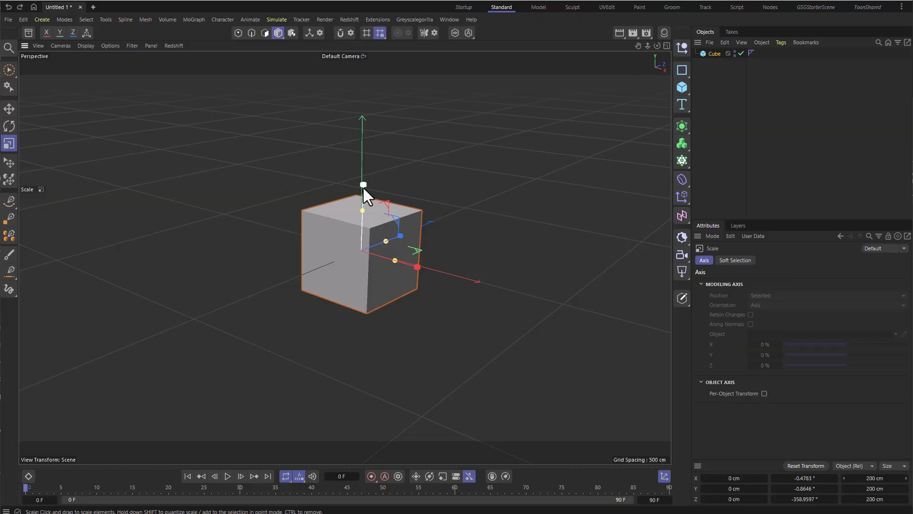
pyautogui.moveTo(363, 187); pyautogui.dragTo(588, 113)
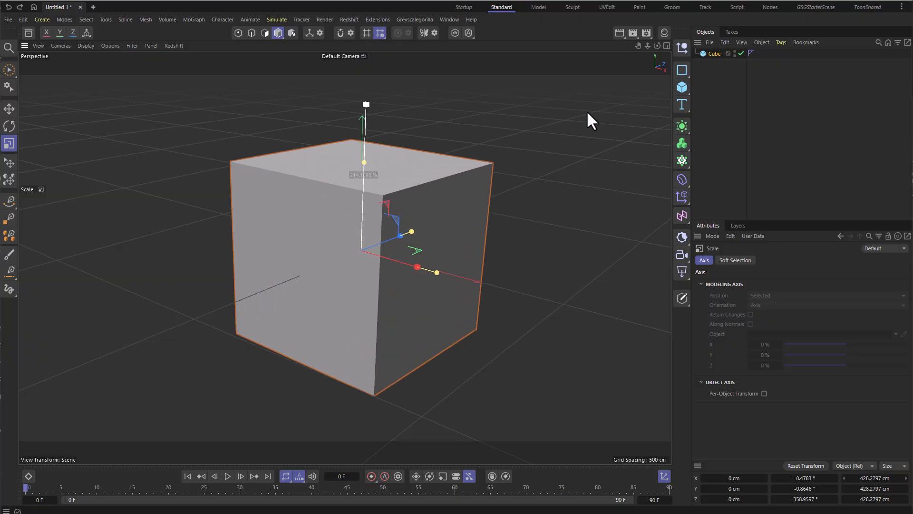
pyautogui.hotkey('ctrl', 'z')
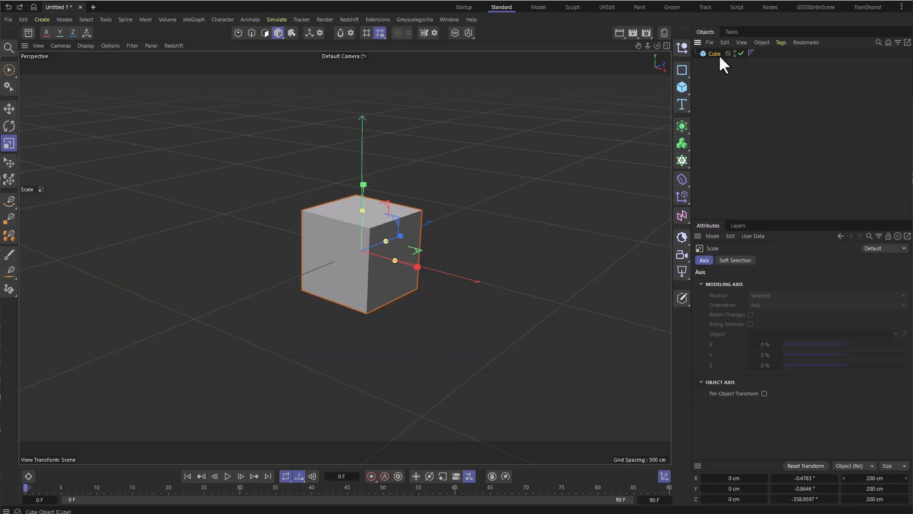
# Select the cube and try resizing its height and depth with the yellow parametric handles.
pyautogui.click(715, 53)
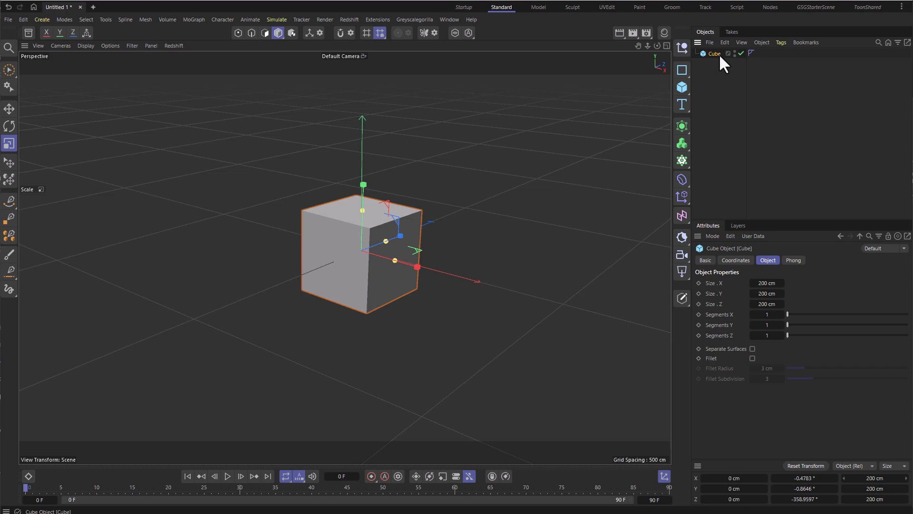
pyautogui.moveTo(362, 211)
pyautogui.mouseDown()
pyautogui.moveTo(376, 98)
pyautogui.moveTo(367, 246)
pyautogui.moveTo(372, 207)
pyautogui.mouseUp()
pyautogui.moveTo(385, 237); pyautogui.dragTo(369, 257)
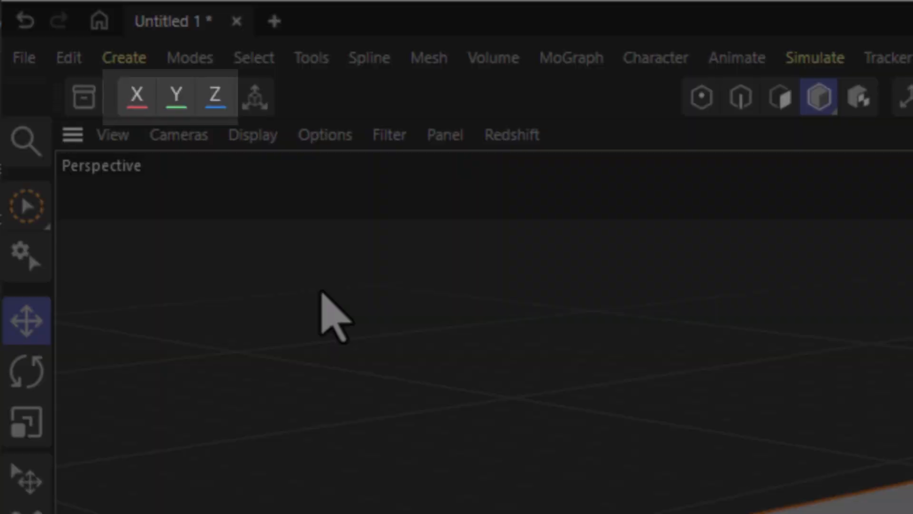
# Toggle the X, Y and Z axis locks in different combinations and try freely moving the cube.
pyautogui.click(209, 101)
pyautogui.click(179, 101)
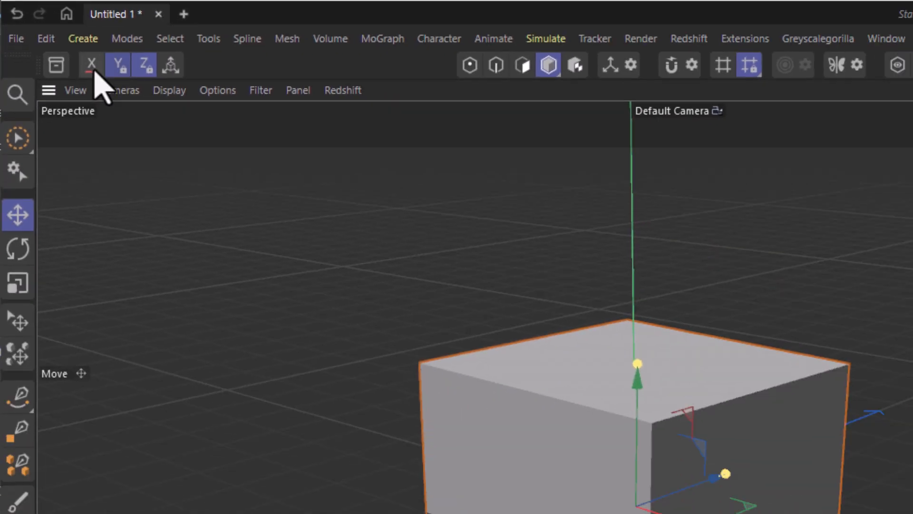
pyautogui.click(93, 66)
pyautogui.click(146, 66)
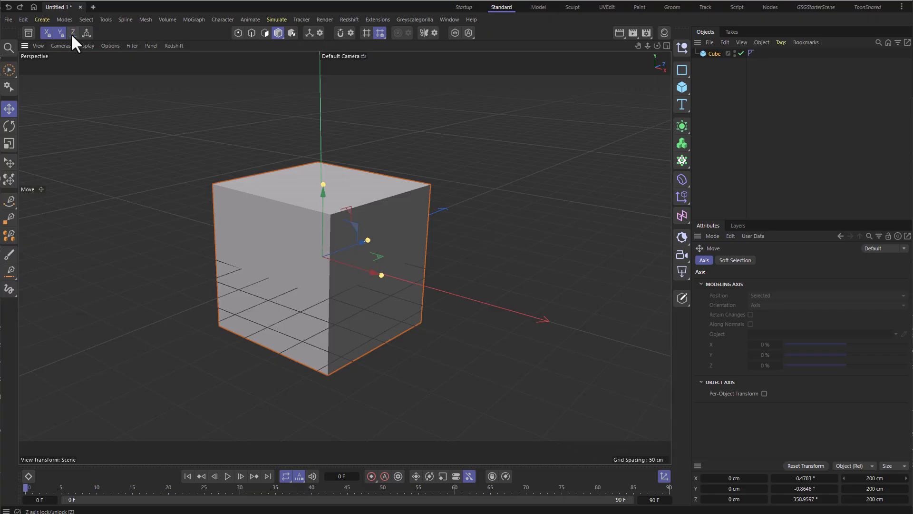
pyautogui.click(73, 33)
pyautogui.moveTo(358, 245); pyautogui.dragTo(403, 164)
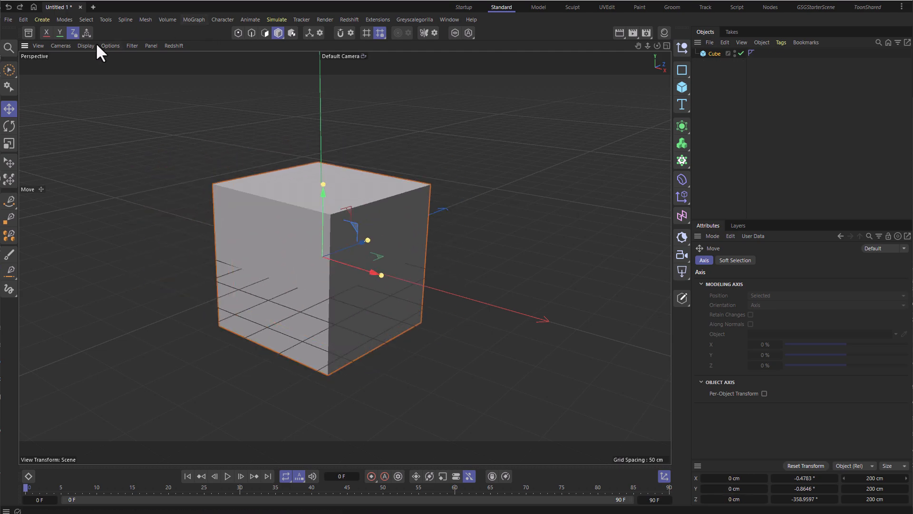
# Try free moves of the cube with different axis locks, undoing each move and leaving all axes unlocked.
pyautogui.click(60, 33)
pyautogui.moveTo(572, 161)
pyautogui.mouseDown()
pyautogui.moveTo(580, 177)
pyautogui.moveTo(563, 174)
pyautogui.moveTo(581, 151)
pyautogui.mouseUp()
pyautogui.hotkey('ctrl', 'z')
pyautogui.click(47, 33)
pyautogui.moveTo(522, 140); pyautogui.dragTo(475, 169)
pyautogui.hotkey('ctrl', 'z')
pyautogui.click(47, 32)
pyautogui.hotkey('ctrl', 'z')
# Activate the Move and Rotate tools in turn, finishing with the Scale tool.
pyautogui.click(10, 126)
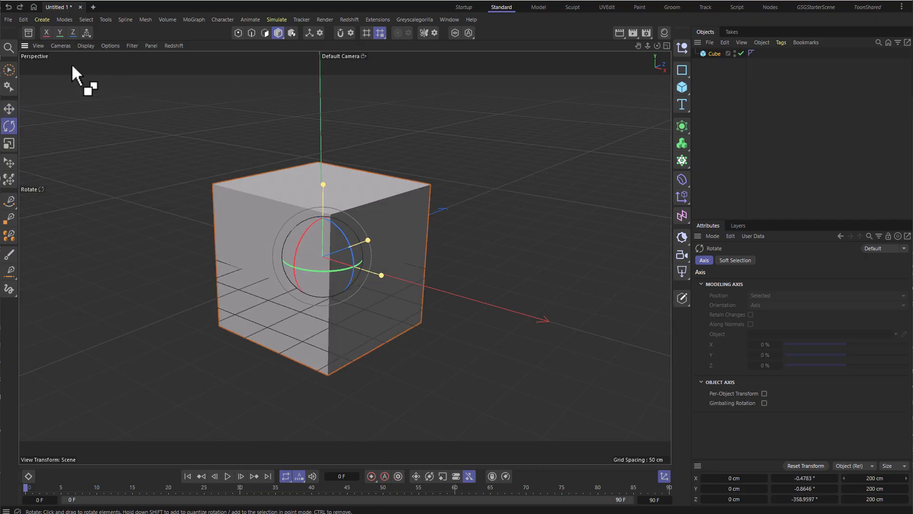
pyautogui.click(10, 109)
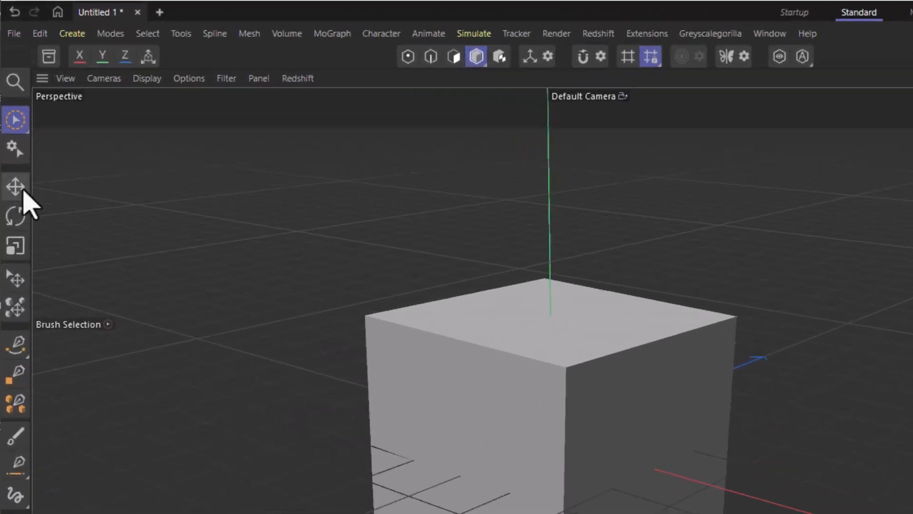
pyautogui.click(19, 188)
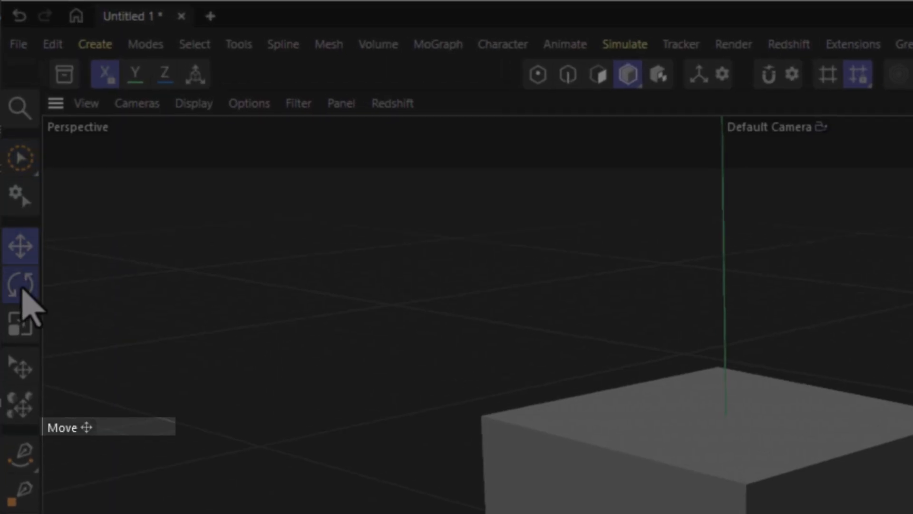
pyautogui.click(21, 285)
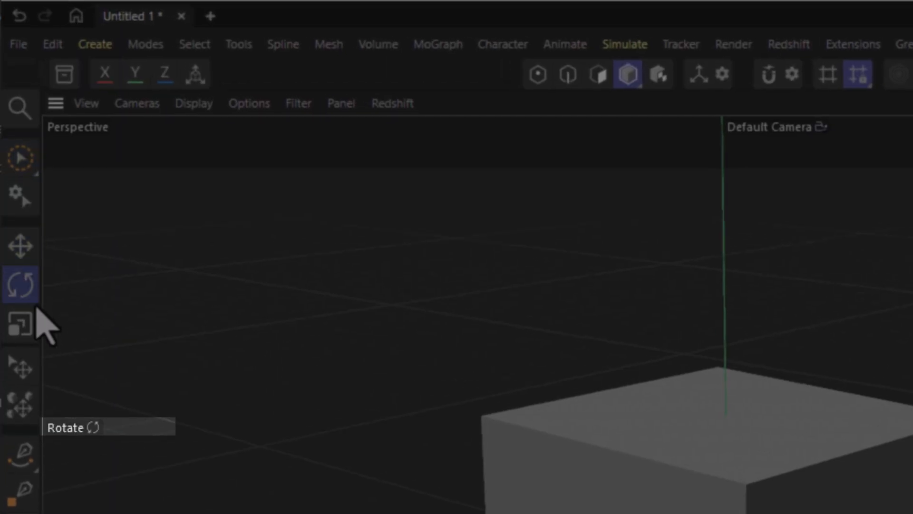
pyautogui.click(23, 322)
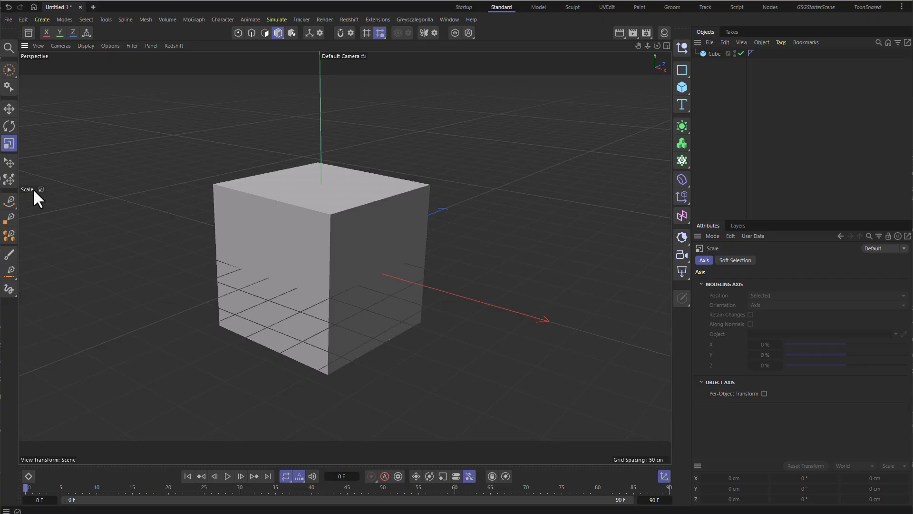
# Switch repeatedly between recently used tools, including Brush Selection and Scale, from the viewport's recent-tool list.
pyautogui.click(32, 190)
pyautogui.click(69, 205)
pyautogui.click(35, 188)
pyautogui.click(77, 225)
pyautogui.click(41, 189)
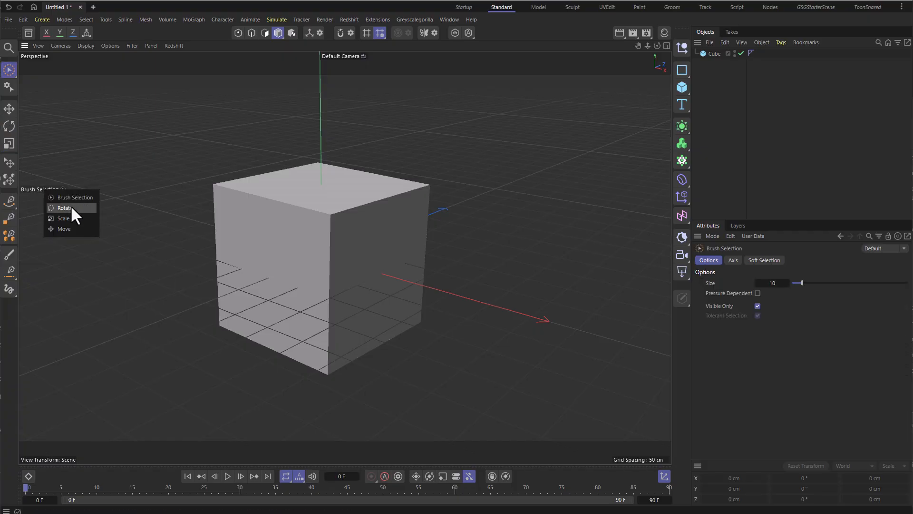
pyautogui.click(65, 218)
pyautogui.click(41, 189)
pyautogui.click(72, 198)
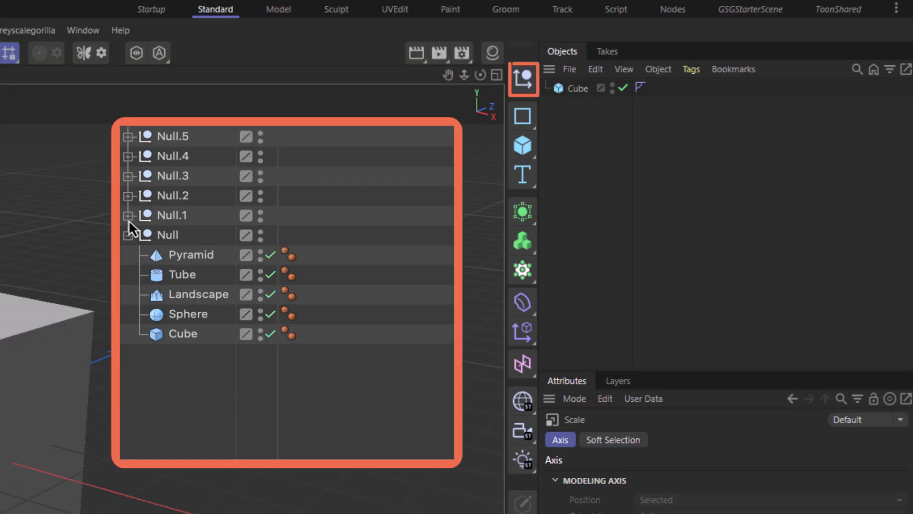
# Expand the Null.1 to Null.5 groups in the object hierarchy to examine their child objects.
pyautogui.click(127, 215)
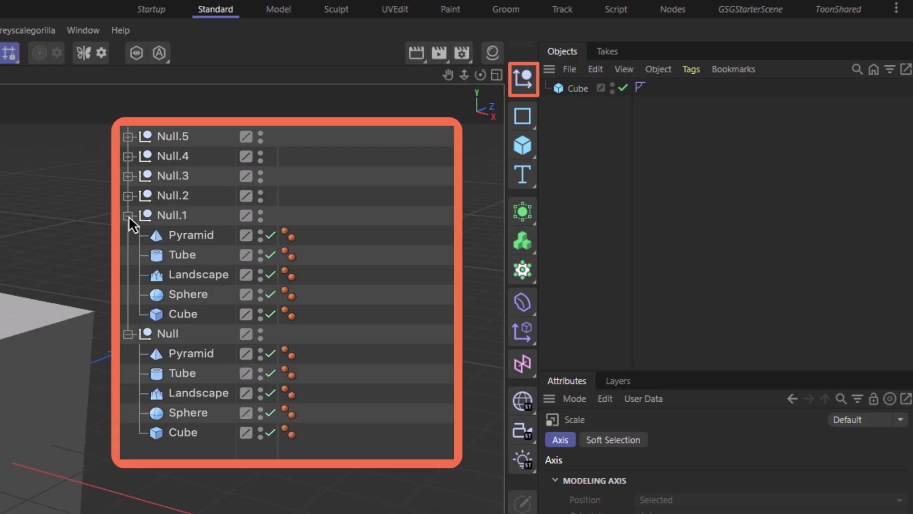
pyautogui.click(127, 196)
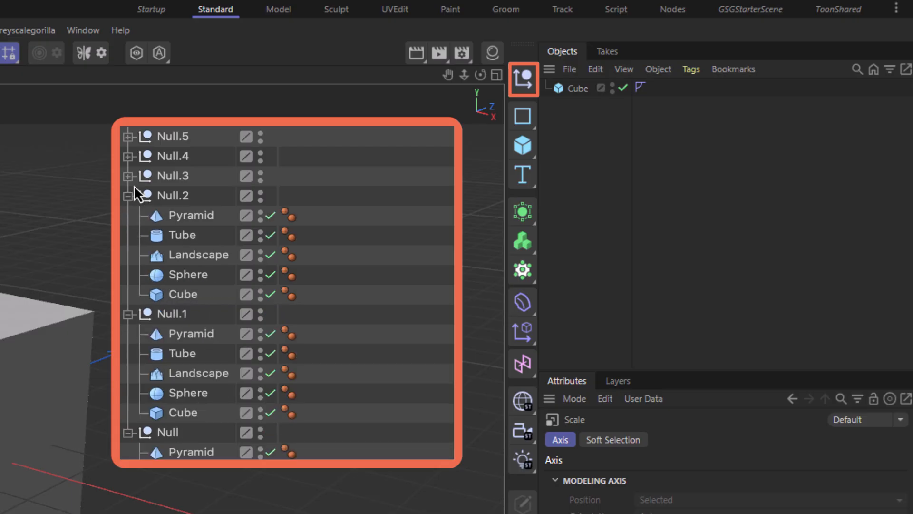
pyautogui.click(127, 177)
pyautogui.click(127, 157)
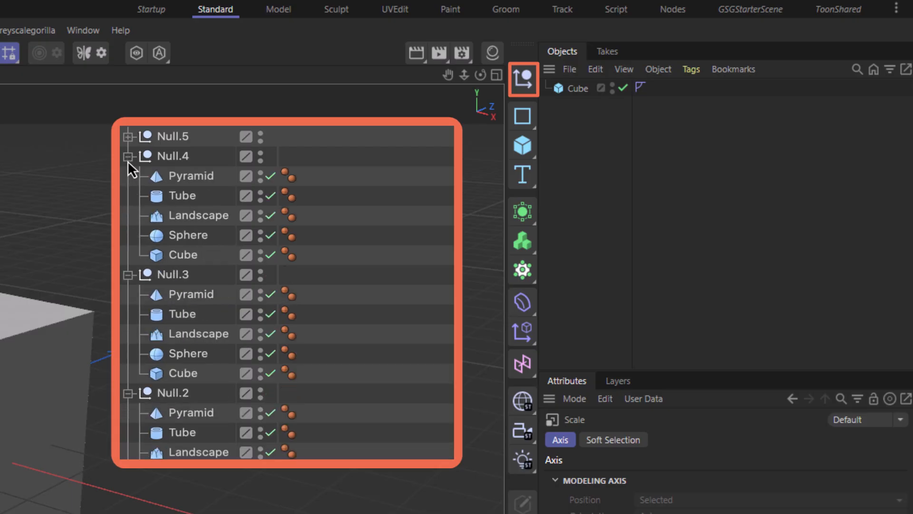
pyautogui.click(127, 137)
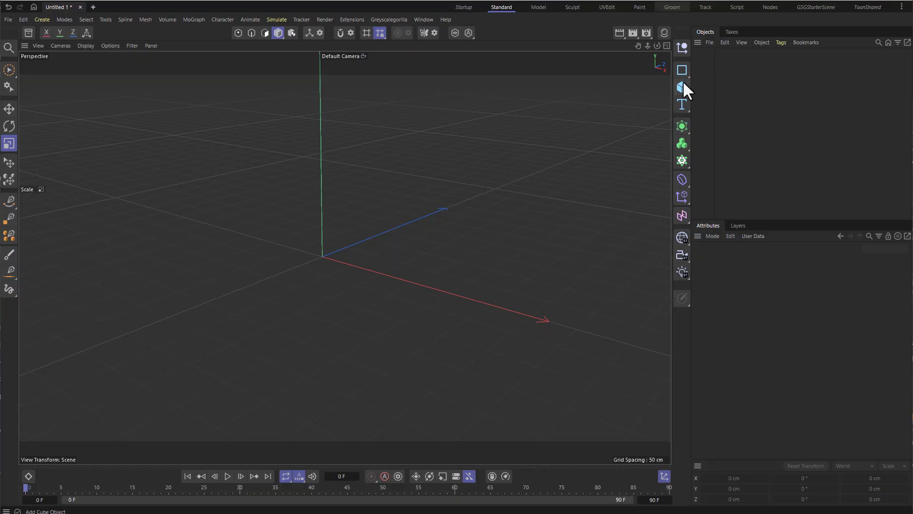
# Add a cube primitive, try sizing it to 344 × 297 × 282 cm, and delete it.
pyautogui.click(470, 220)
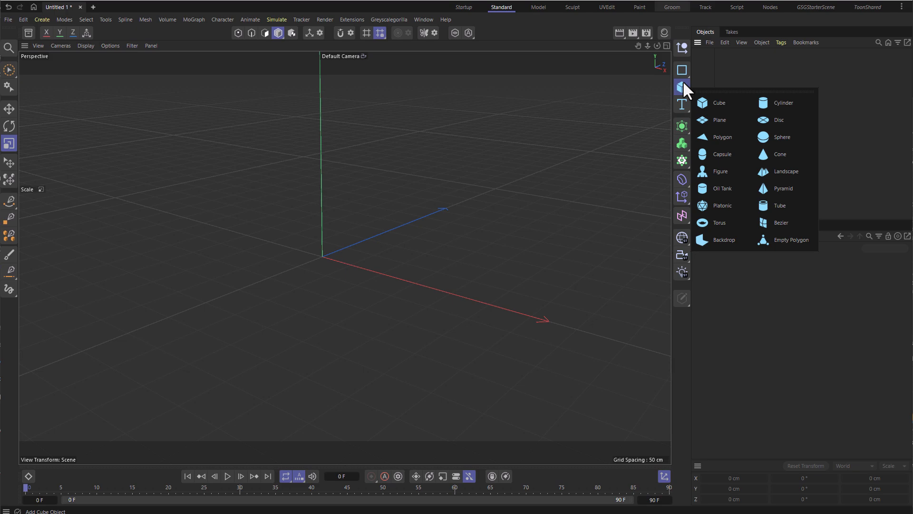
pyautogui.click(718, 103)
pyautogui.moveTo(766, 283); pyautogui.dragTo(776, 304)
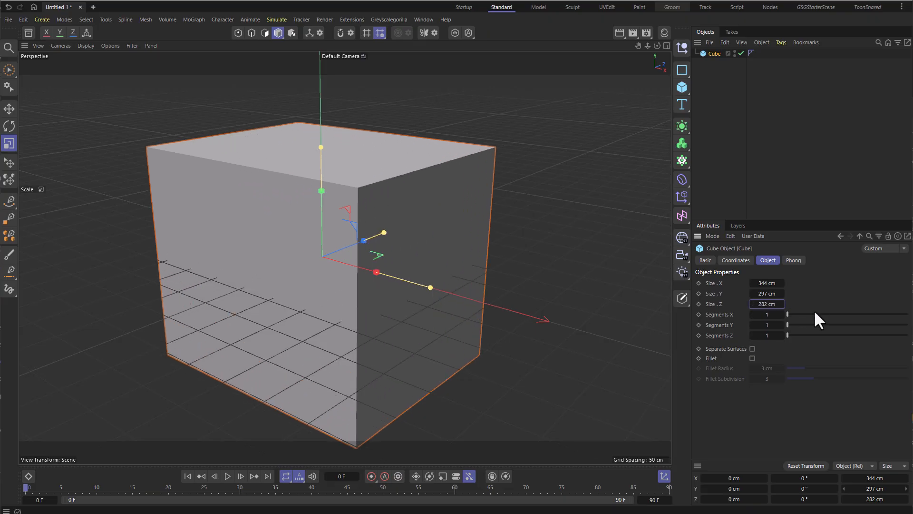
pyautogui.press('Delete')
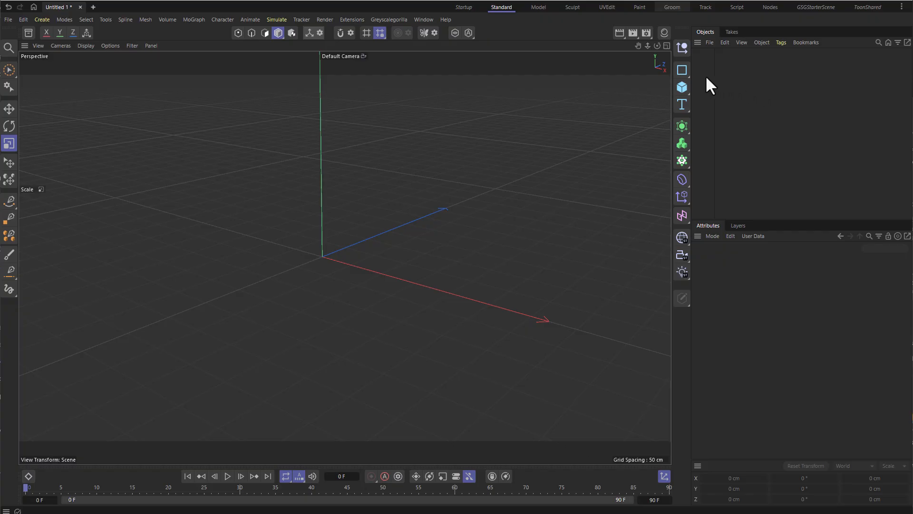
# Add a new cube sized 344 × 297 × 282 cm with 7, 8 and 12 segments along X, Y and Z.
pyautogui.click(684, 82)
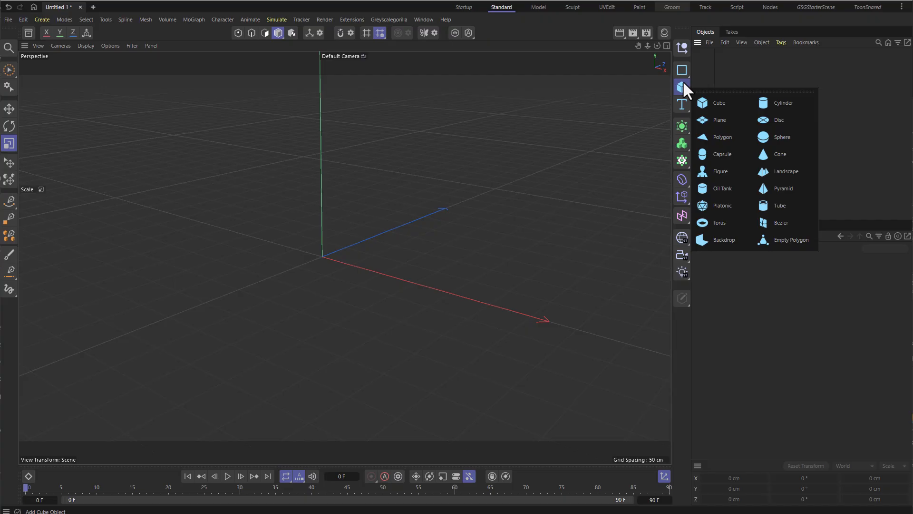
pyautogui.click(717, 101)
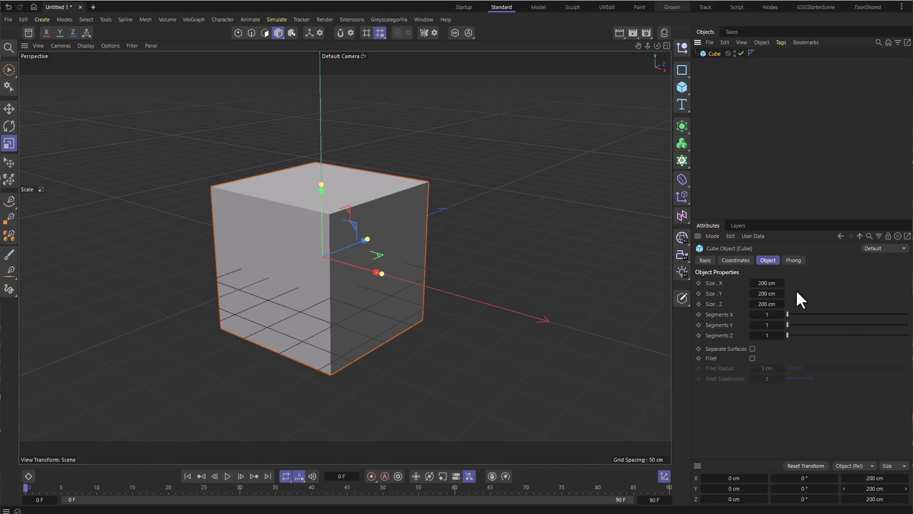
pyautogui.moveTo(781, 283)
pyautogui.mouseDown()
pyautogui.moveTo(817, 283)
pyautogui.moveTo(761, 283)
pyautogui.moveTo(784, 283)
pyautogui.moveTo(793, 302)
pyautogui.moveTo(758, 293)
pyautogui.moveTo(783, 294)
pyautogui.moveTo(756, 305)
pyautogui.moveTo(789, 305)
pyautogui.moveTo(761, 305)
pyautogui.moveTo(780, 305)
pyautogui.mouseUp()
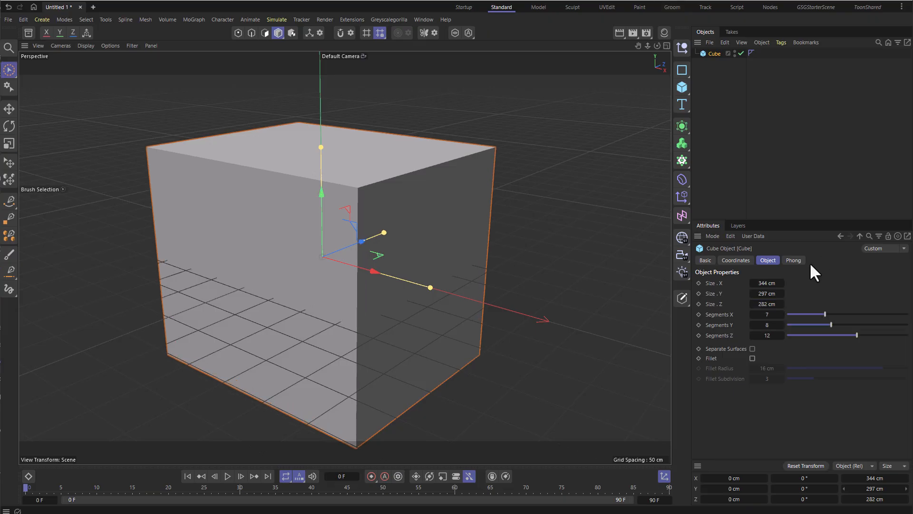
# Set the cube's X, Y and Z sizes to 200 cm and lower its height to about 138 cm with the yellow handle.
pyautogui.doubleClick(766, 283)
pyautogui.write('200')
pyautogui.press('Tab')
pyautogui.write('200')
pyautogui.press('Tab')
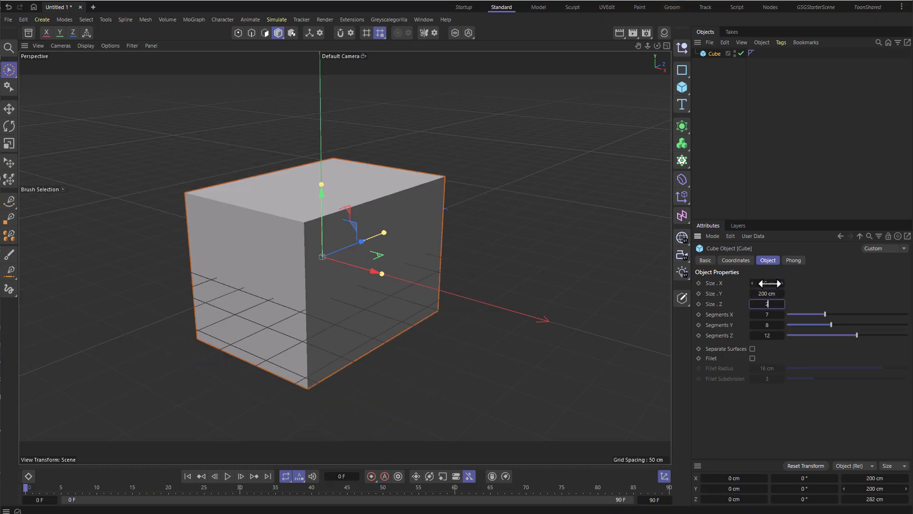
pyautogui.write('200')
pyautogui.press('Return')
pyautogui.moveTo(322, 185); pyautogui.dragTo(297, 209)
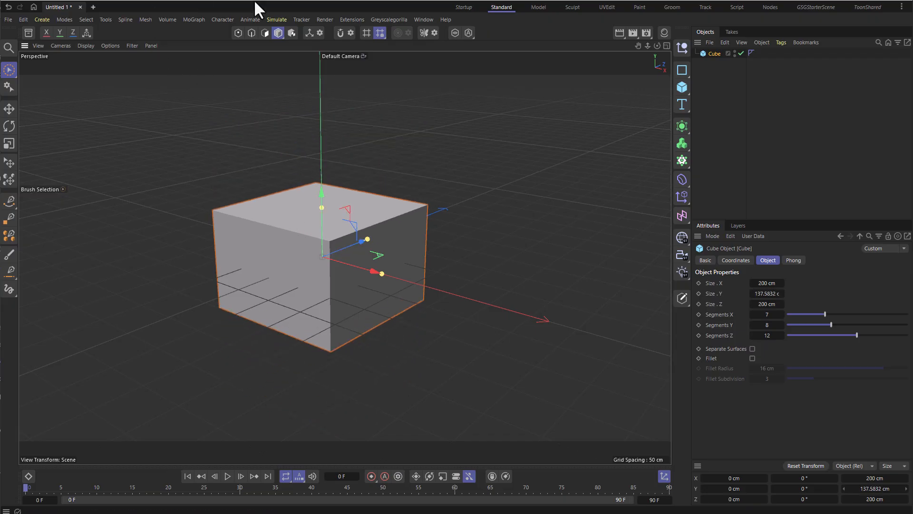
# Alternate between the Move, Rotate, Scale and Brush Selection tools and the cube object to compare the attributes of each.
pyautogui.click(9, 109)
pyautogui.click(9, 126)
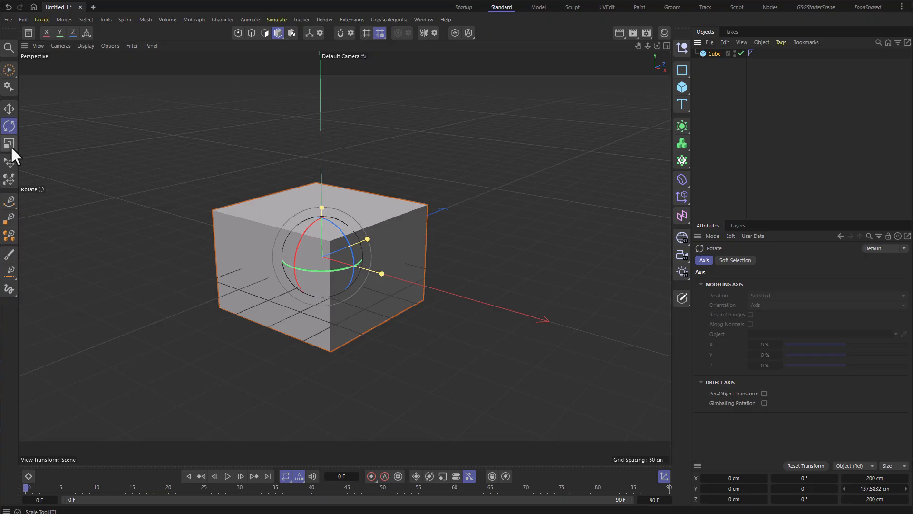
pyautogui.click(9, 143)
pyautogui.click(710, 53)
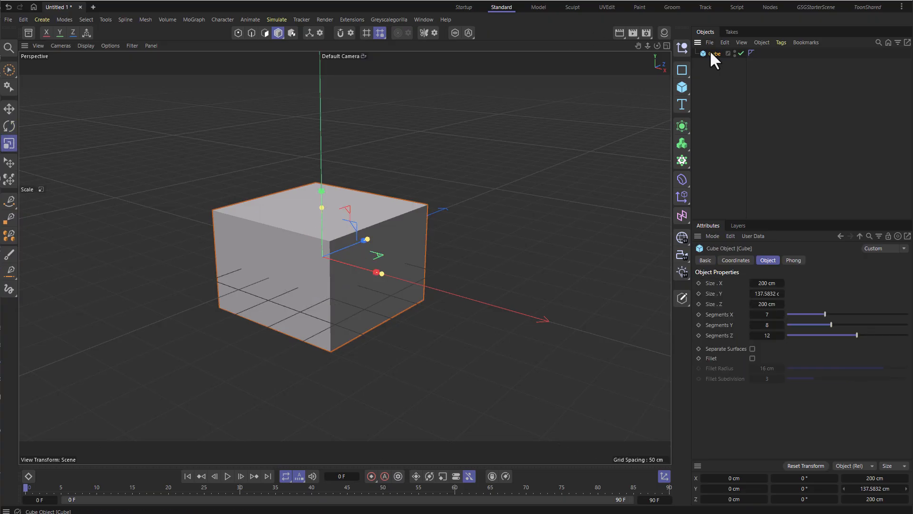
pyautogui.click(9, 70)
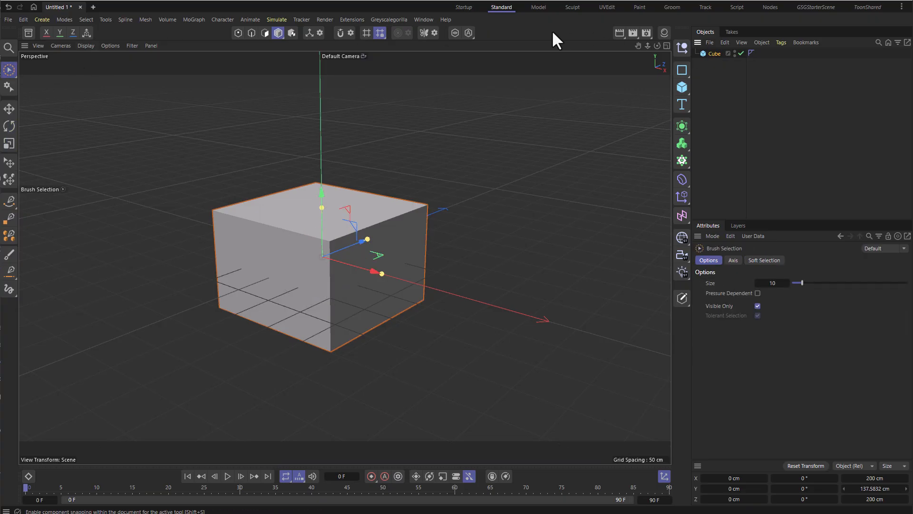
pyautogui.click(711, 53)
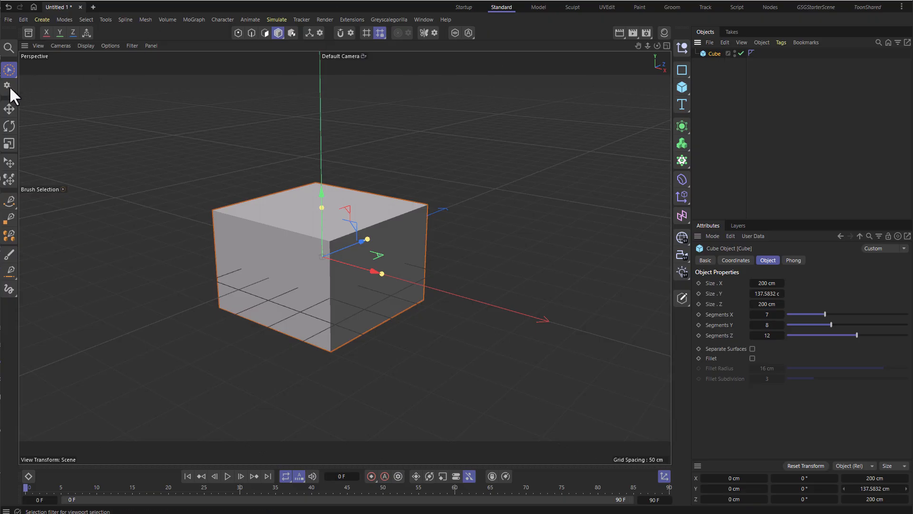
pyautogui.click(9, 108)
pyautogui.click(10, 126)
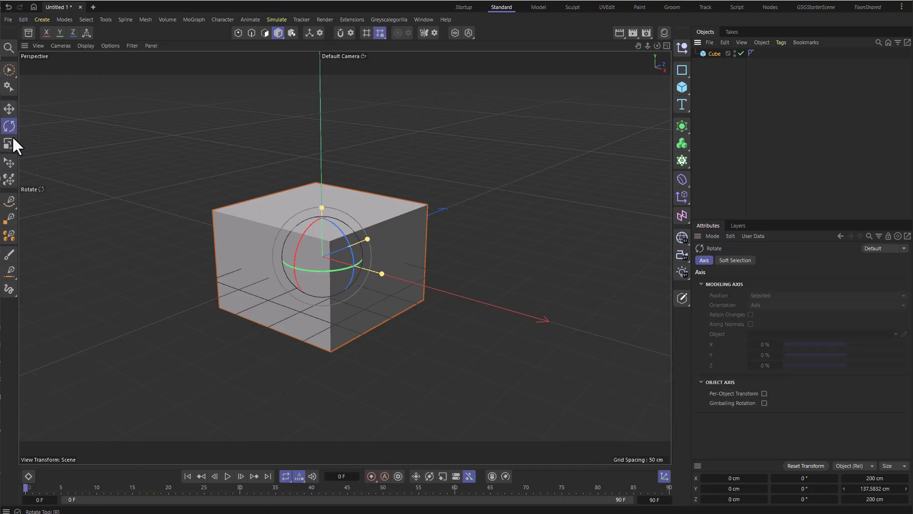
pyautogui.click(9, 143)
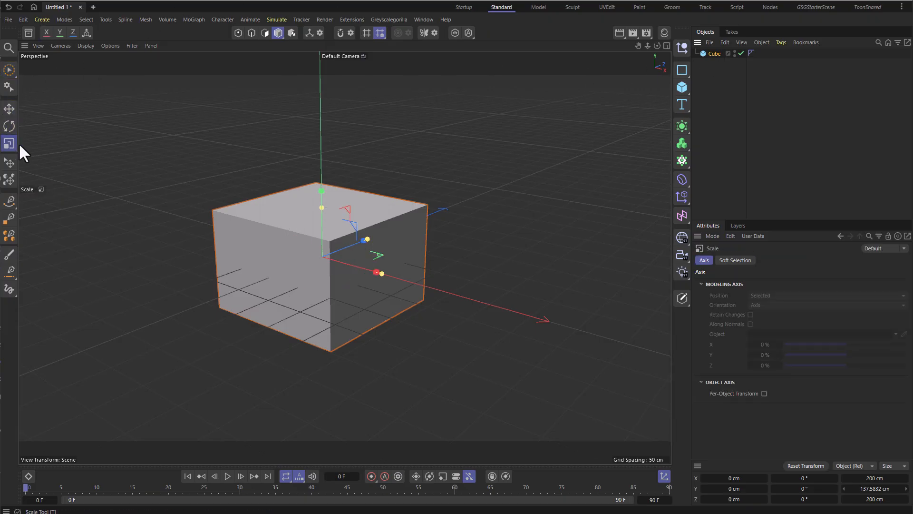
pyautogui.click(710, 53)
pyautogui.click(9, 70)
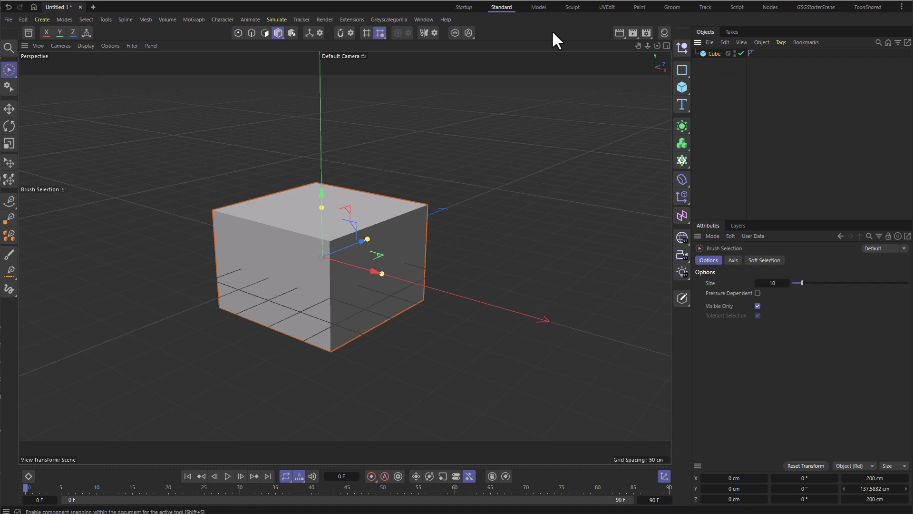
pyautogui.click(708, 52)
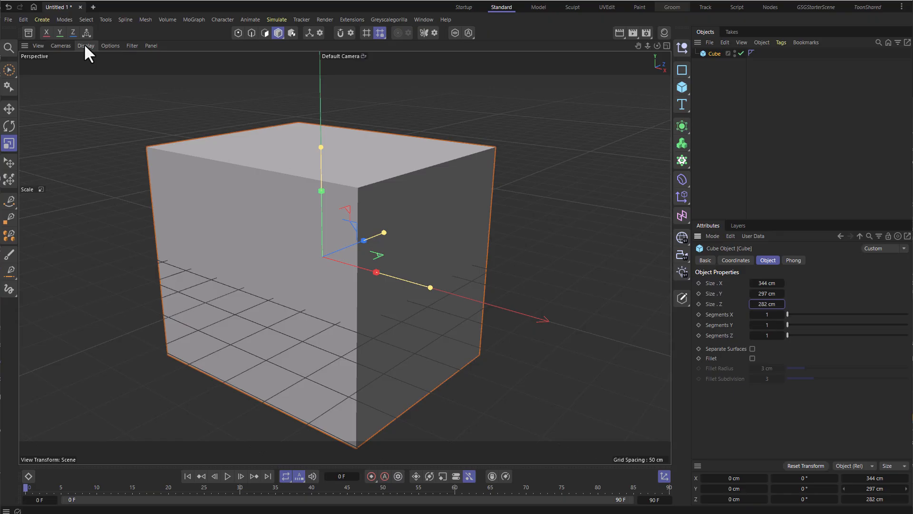
# Show the cube's wireframe lines over its shading and set its X, Y and Z segments to 7, 8 and 12.
pyautogui.click(84, 44)
pyautogui.click(104, 81)
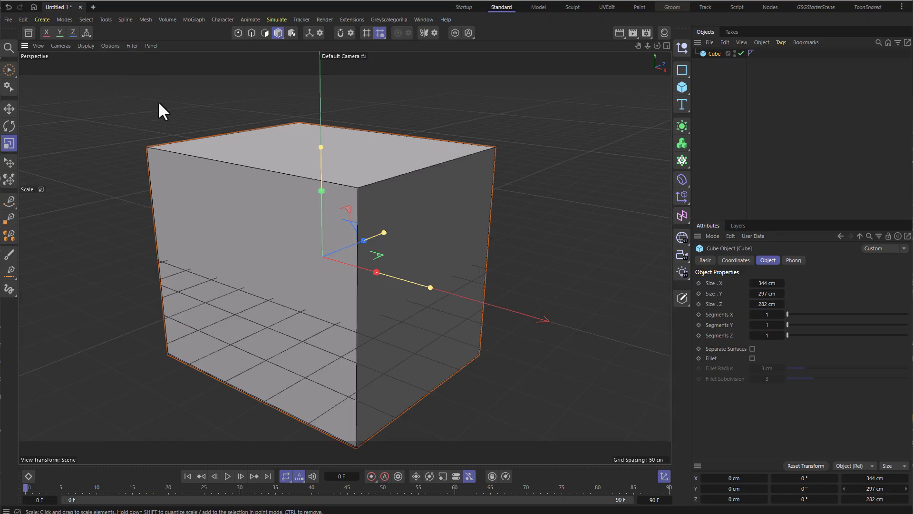
pyautogui.click(766, 314)
pyautogui.write('7')
pyautogui.press('Return')
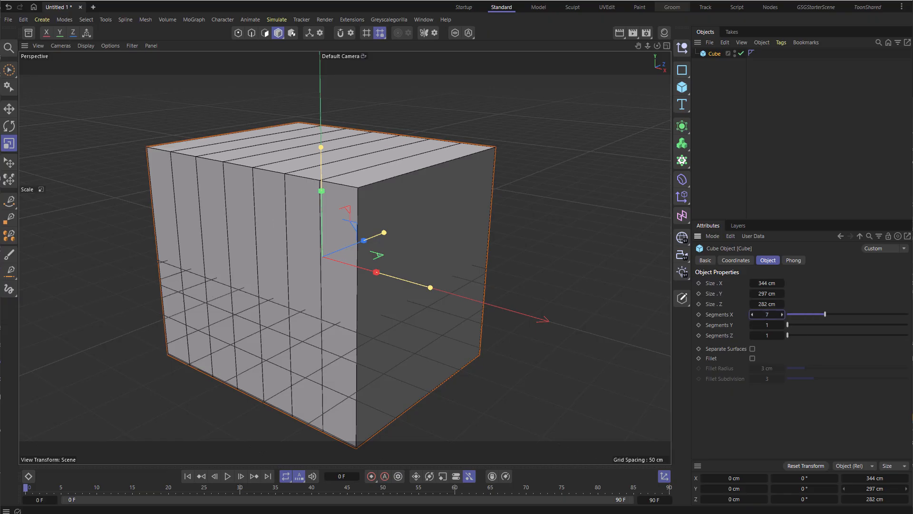
pyautogui.moveTo(771, 325); pyautogui.dragTo(790, 338)
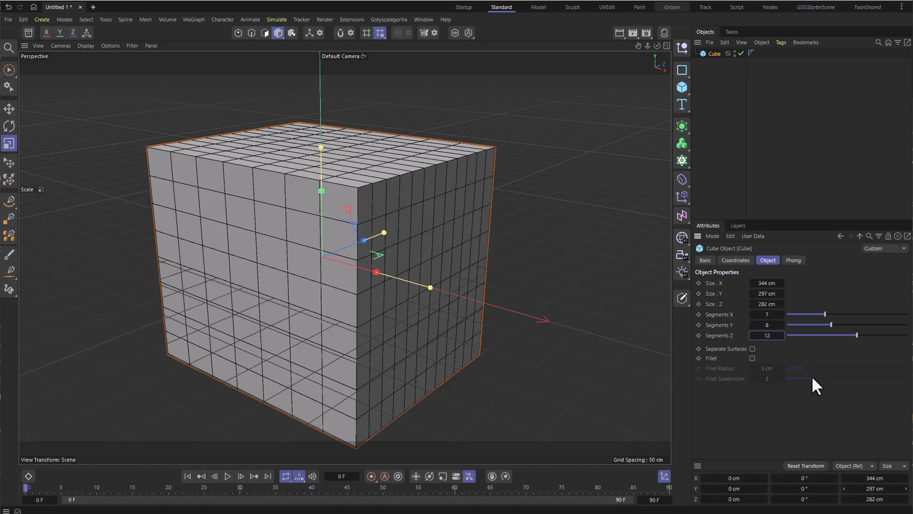
# Switch the viewport back to a shaded display without wireframe lines.
pyautogui.click(86, 45)
pyautogui.click(92, 71)
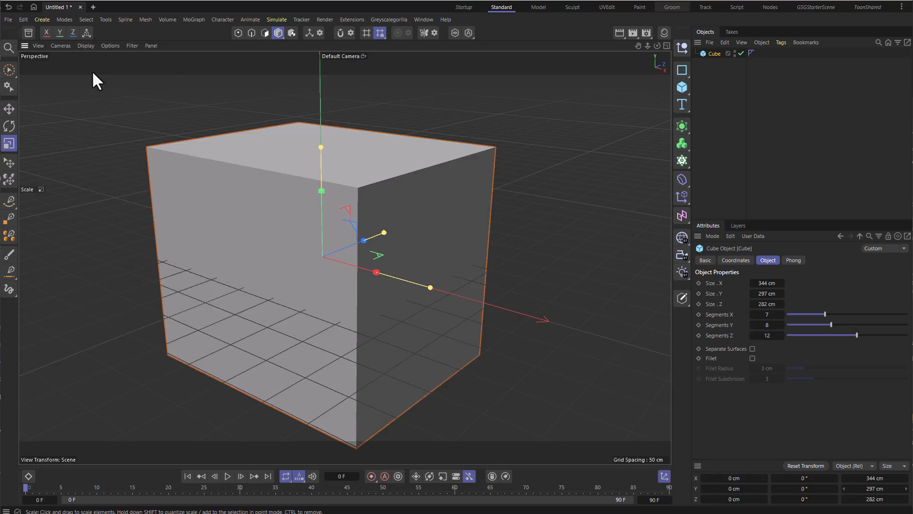
pyautogui.click(790, 159)
pyautogui.click(729, 54)
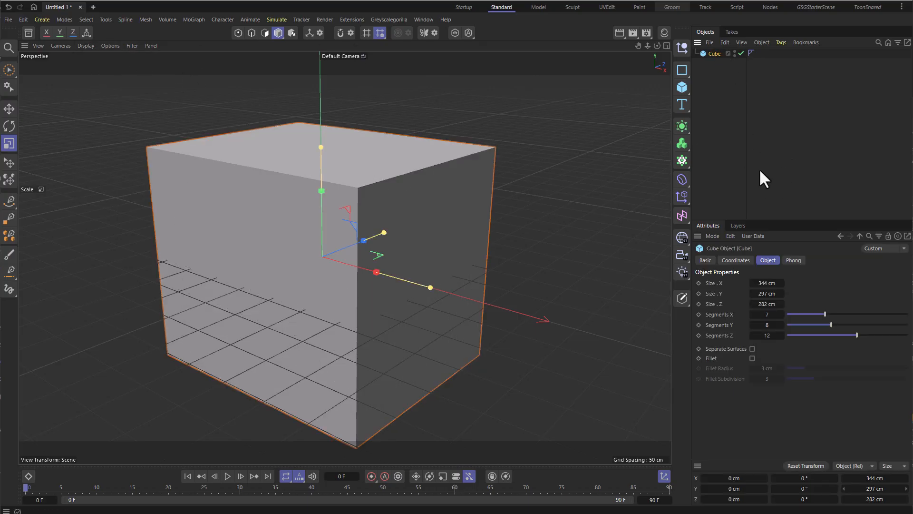
# Enable the cube's fillet and raise its radius to 16 cm, keeping the subdivision at 3.
pyautogui.click(752, 358)
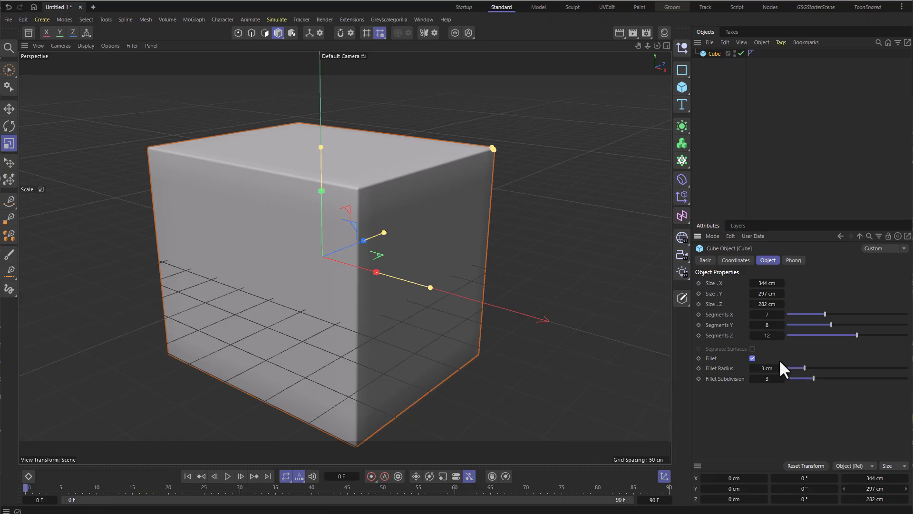
pyautogui.moveTo(806, 369); pyautogui.dragTo(883, 368)
pyautogui.moveTo(817, 378)
pyautogui.mouseDown()
pyautogui.moveTo(909, 381)
pyautogui.moveTo(795, 379)
pyautogui.moveTo(819, 373)
pyautogui.mouseUp()
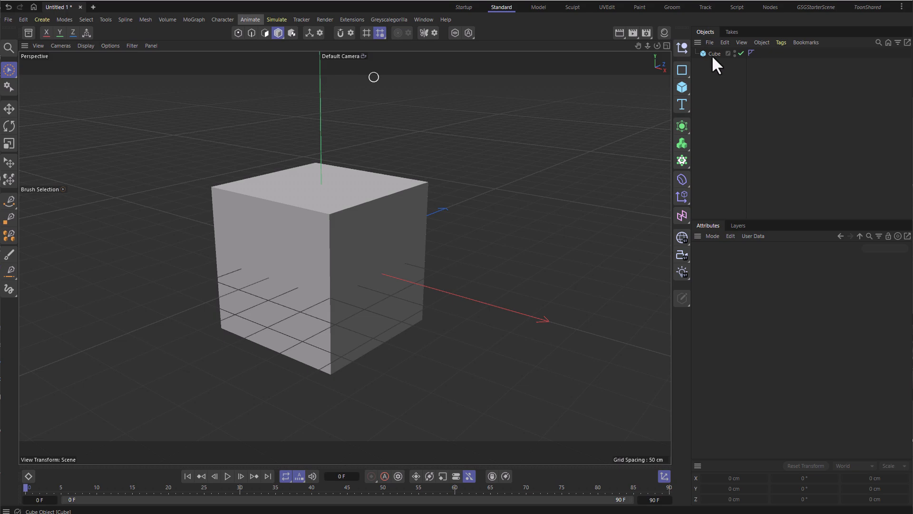
# Change the 200 cm cube's position values in its coordinates, and set P.X, P.Y and P.Z back to 0 cm.
pyautogui.click(712, 54)
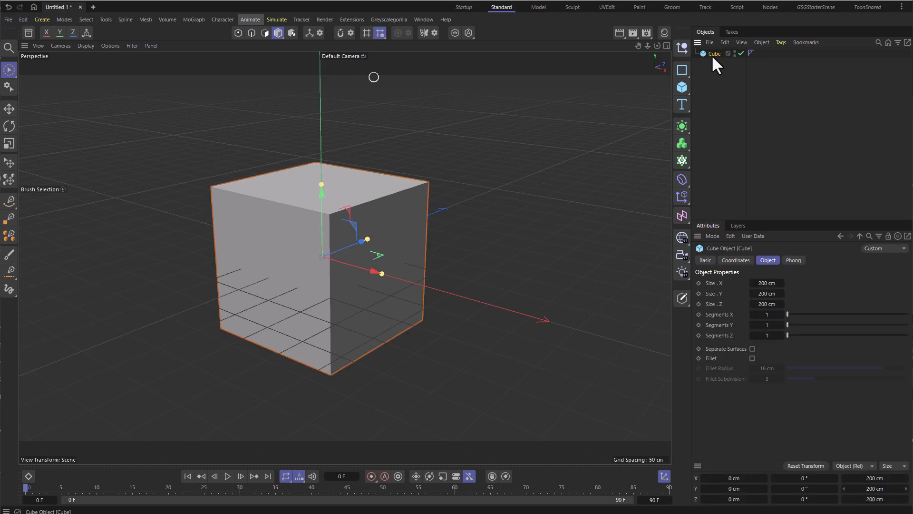
pyautogui.click(736, 260)
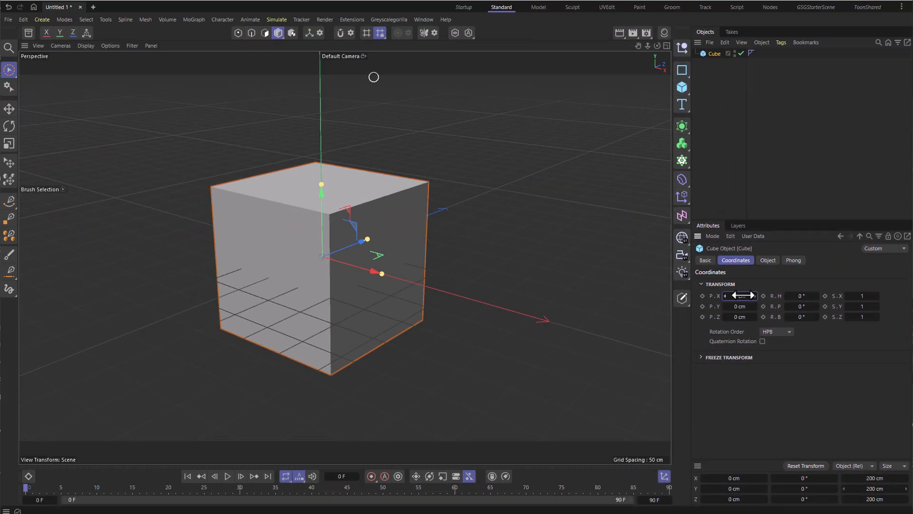
pyautogui.moveTo(622, 145); pyautogui.dragTo(557, 145)
pyautogui.moveTo(715, 296); pyautogui.dragTo(744, 317)
pyautogui.click(739, 296)
pyautogui.write('0')
pyautogui.click(740, 306)
pyautogui.write('0')
pyautogui.click(741, 317)
pyautogui.write('0')
pyautogui.press('Return')
# Try changing the cube's rotation values in its coordinates, undo the changes, and view its object size properties.
pyautogui.moveTo(797, 296); pyautogui.dragTo(766, 306)
pyautogui.hotkey('ctrl', 'z')
pyautogui.hotkey('ctrl', 'z')
pyautogui.hotkey('ctrl', 'z')
pyautogui.hotkey('ctrl', 'z')
pyautogui.hotkey('ctrl', 'z')
pyautogui.moveTo(815, 314); pyautogui.dragTo(817, 313)
pyautogui.click(767, 260)
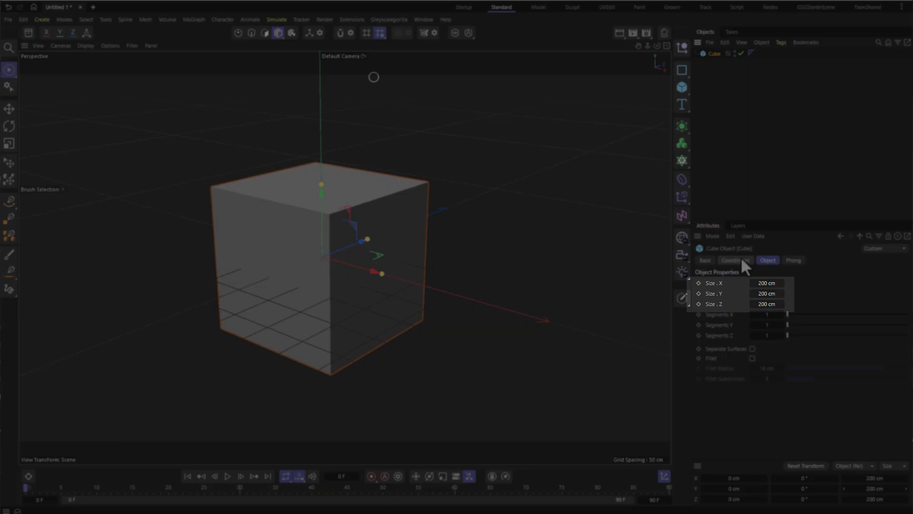
# Set the cube's Y scale to 2 in its coordinates.
pyautogui.click(740, 259)
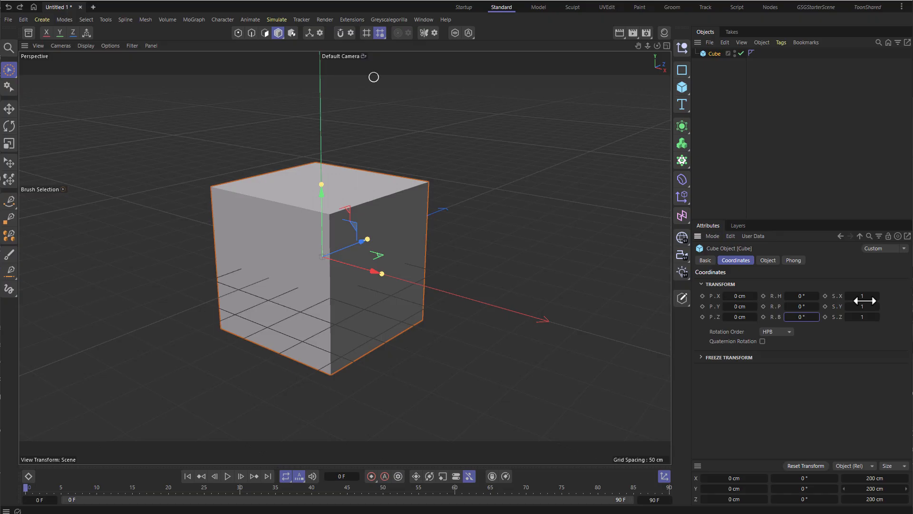
pyautogui.click(868, 307)
pyautogui.write('2')
pyautogui.press('Return')
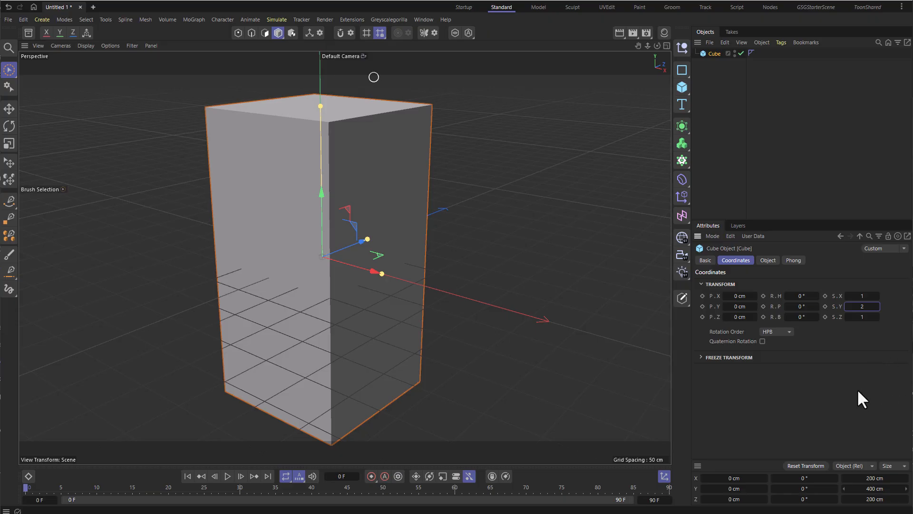
# Compare the cube's Size Y object property with its Y size among the transform values.
pyautogui.click(766, 261)
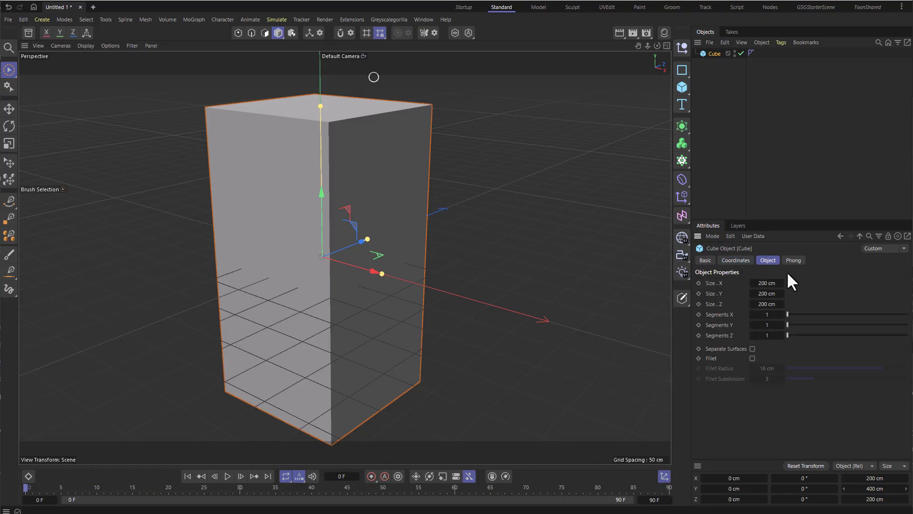
pyautogui.click(767, 293)
pyautogui.click(880, 492)
pyautogui.moveTo(889, 491); pyautogui.dragTo(863, 489)
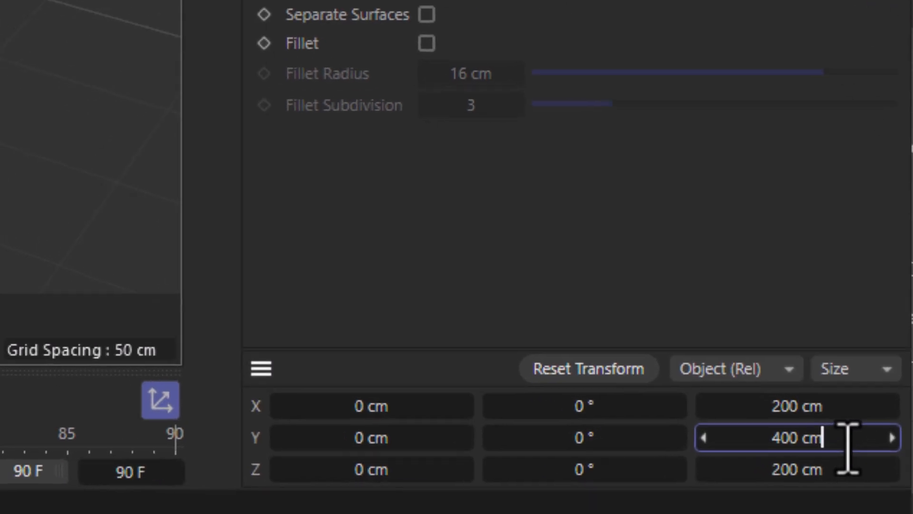
pyautogui.moveTo(763, 440); pyautogui.dragTo(724, 438)
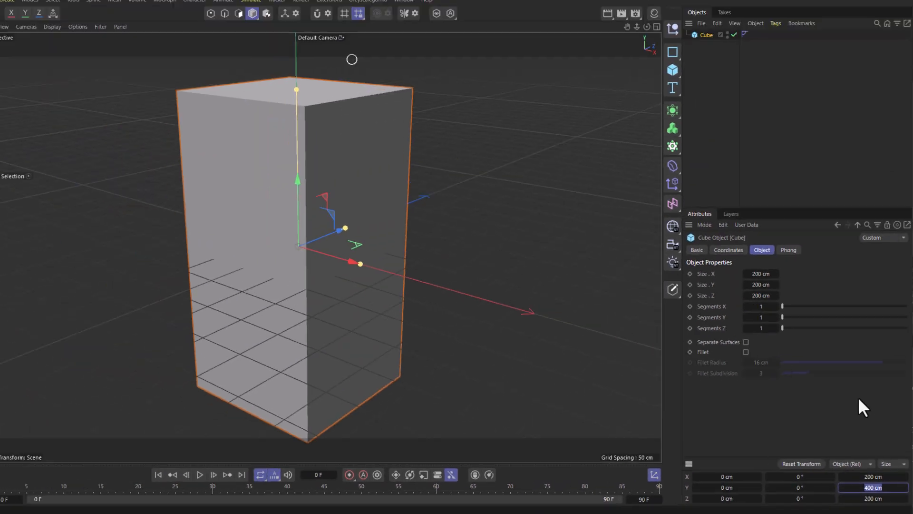
pyautogui.click(757, 247)
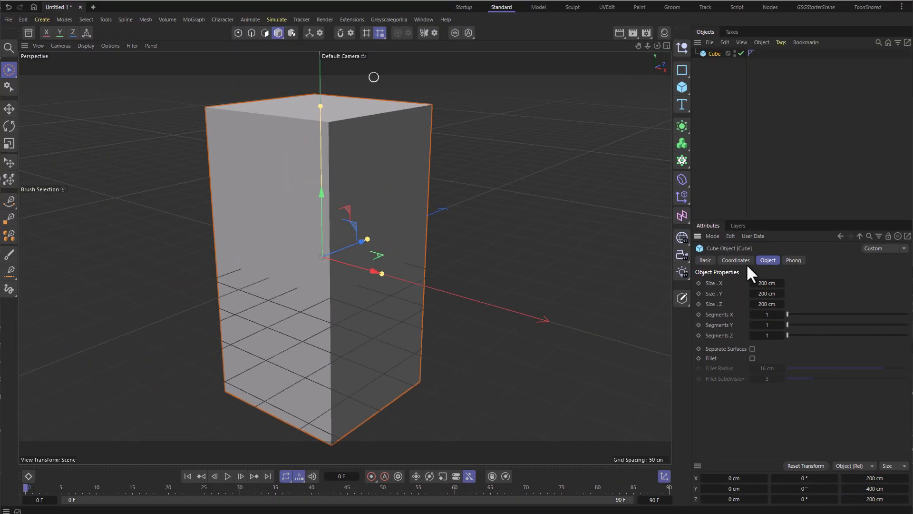
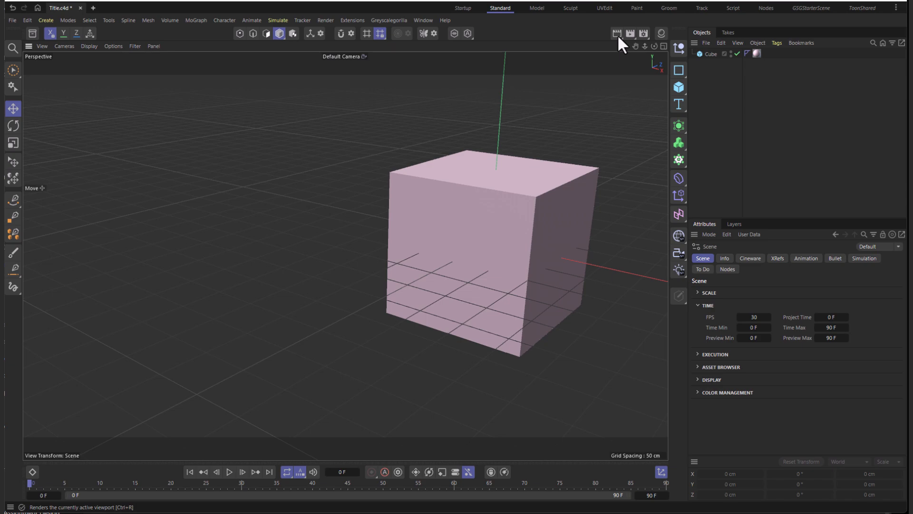
# Render the pink cube in the active view, and render the scene to the Picture Viewer.
pyautogui.hotkey('ctrl', 'r')
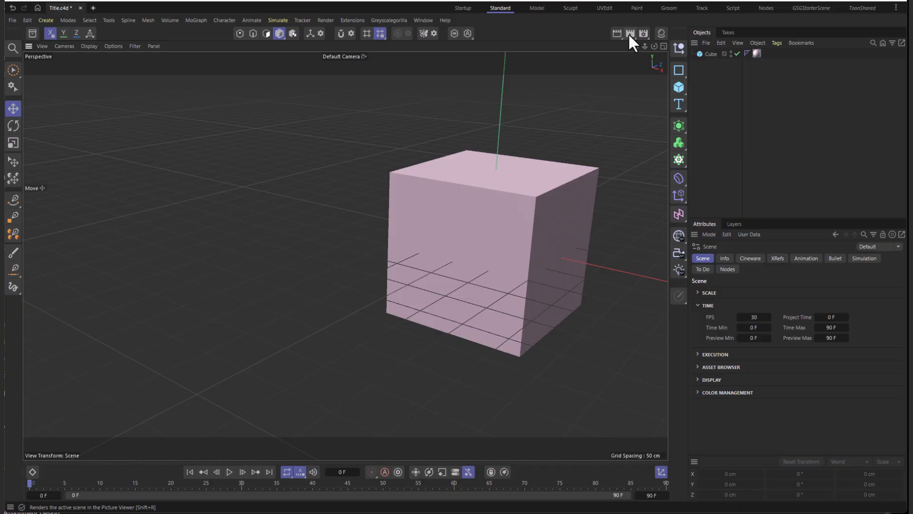
pyautogui.click(630, 33)
pyautogui.moveTo(787, 27); pyautogui.dragTo(324, 70)
pyautogui.scroll(-3, 460, 208)
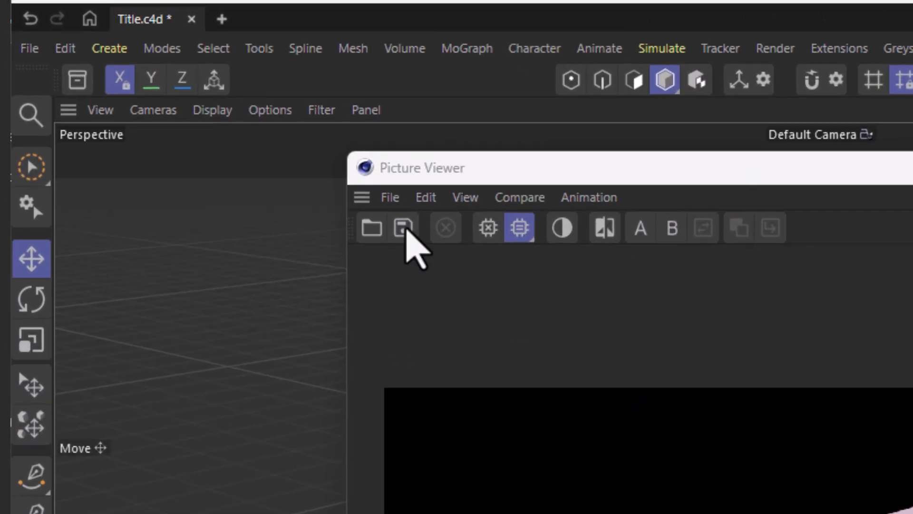
# Save the rendered cube from the Picture Viewer as a still image in JPG format.
pyautogui.click(169, 95)
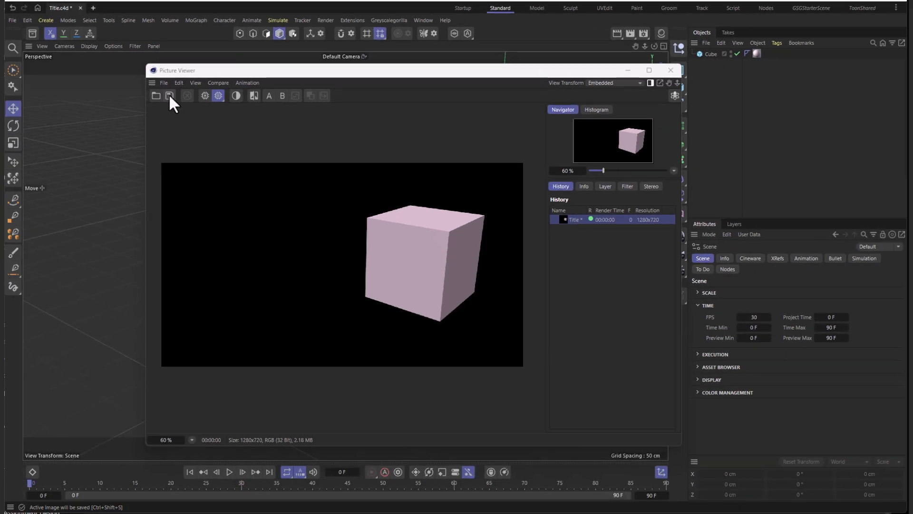
pyautogui.moveTo(190, 0); pyautogui.dragTo(189, 132)
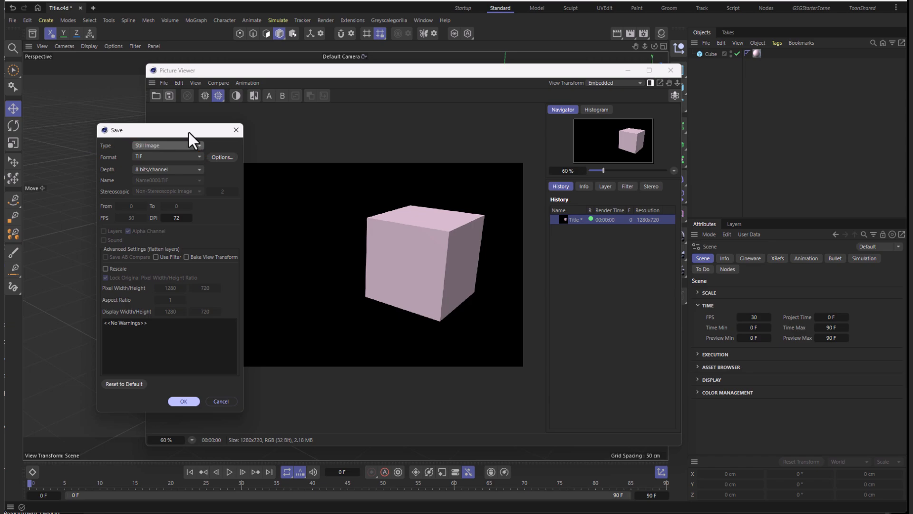
pyautogui.click(166, 156)
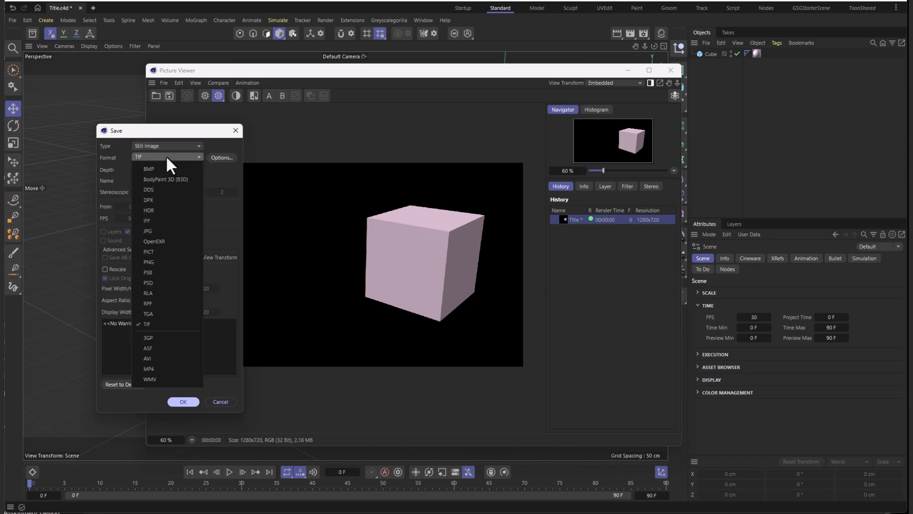
pyautogui.click(151, 230)
pyautogui.click(181, 402)
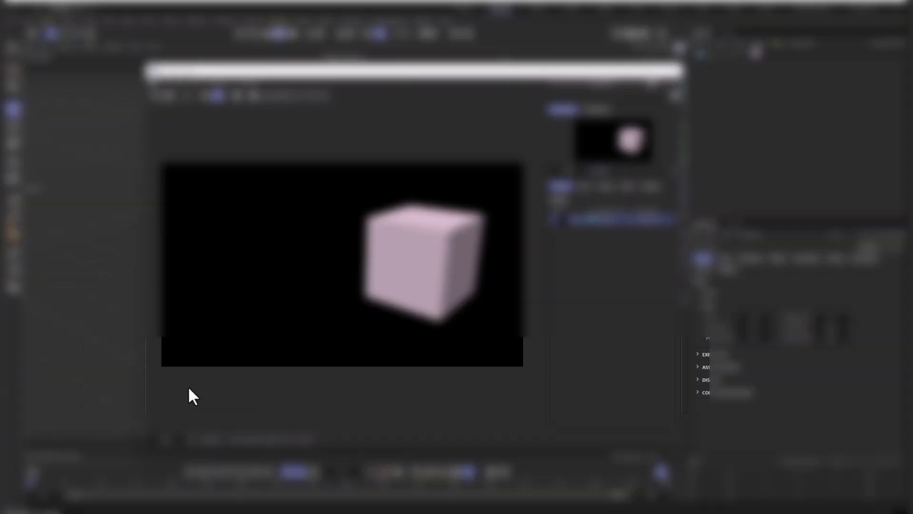
pyautogui.press('Return')
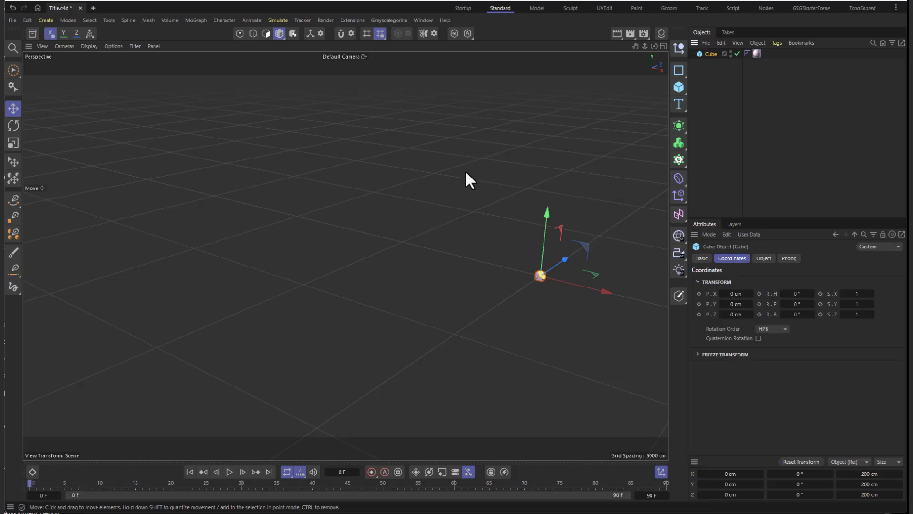
# Duplicate the pink cube by copying and pasting it, and move the copy away along the X axis.
pyautogui.press('o')
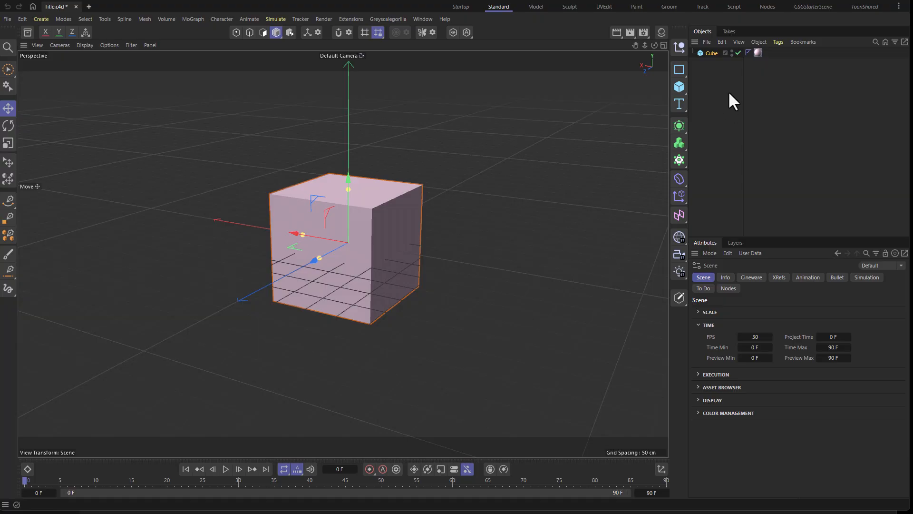
pyautogui.click(715, 52)
pyautogui.hotkey('ctrl', 'c')
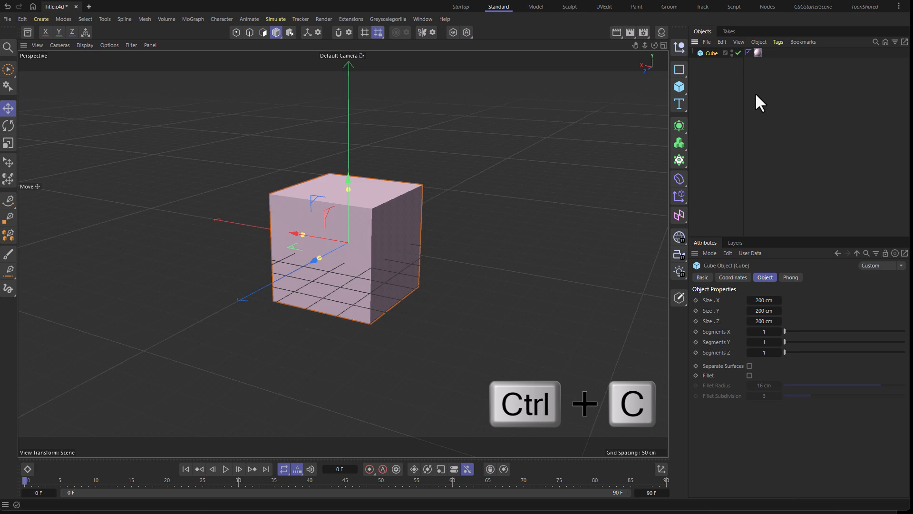
pyautogui.hotkey('ctrl', 'v')
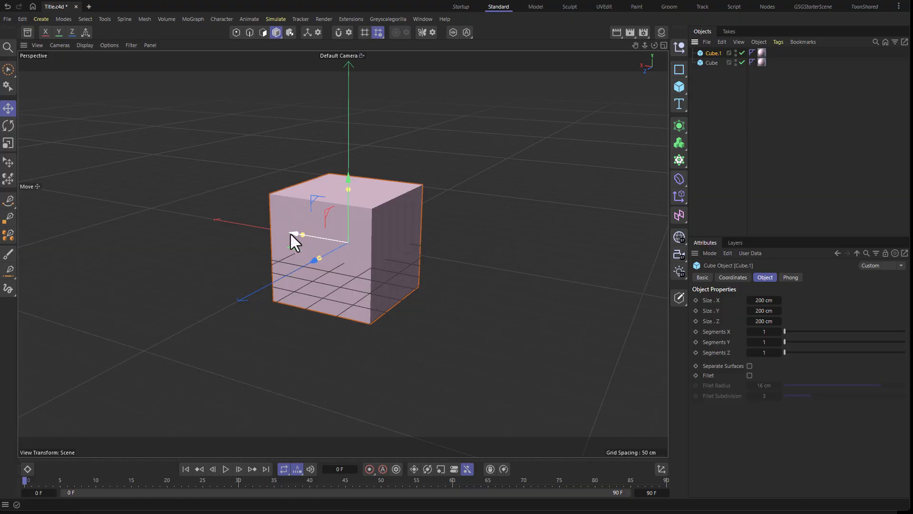
pyautogui.moveTo(295, 234); pyautogui.dragTo(160, 223)
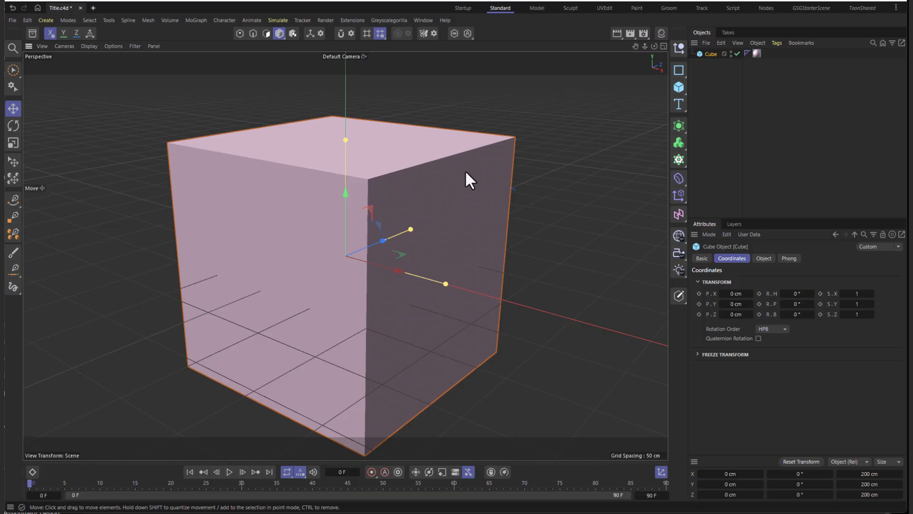
# Restore the viewport to its default framing with Frame Default.
pyautogui.keyDown('alt'); pyautogui.moveTo(563, 248); pyautogui.dragTo(565, 272); pyautogui.keyUp('alt')
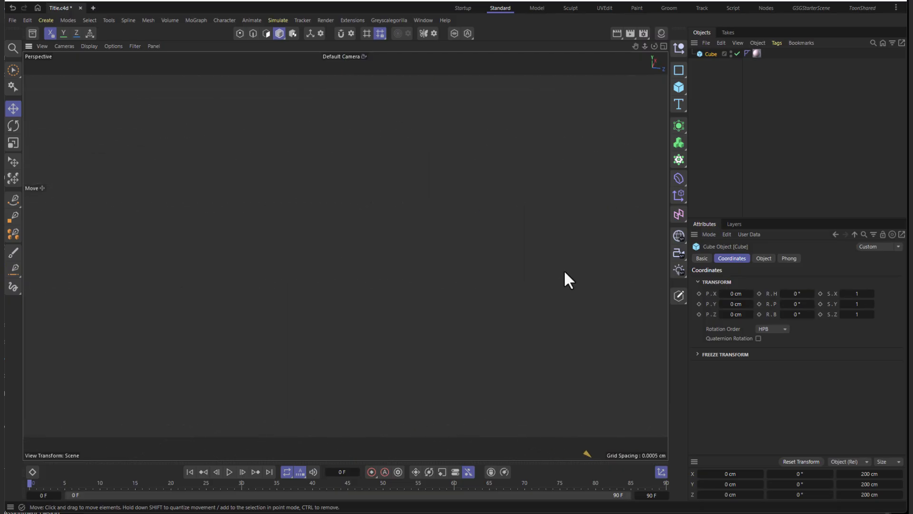
pyautogui.click(43, 46)
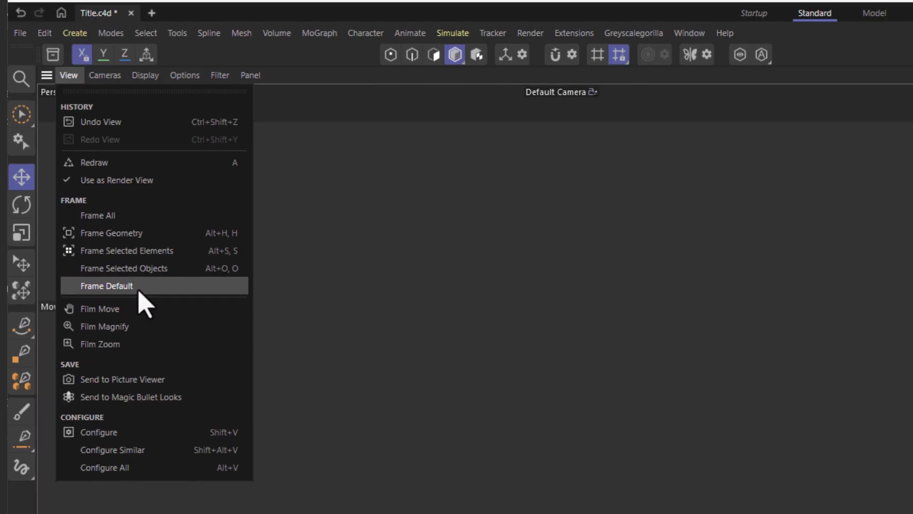
pyautogui.click(140, 291)
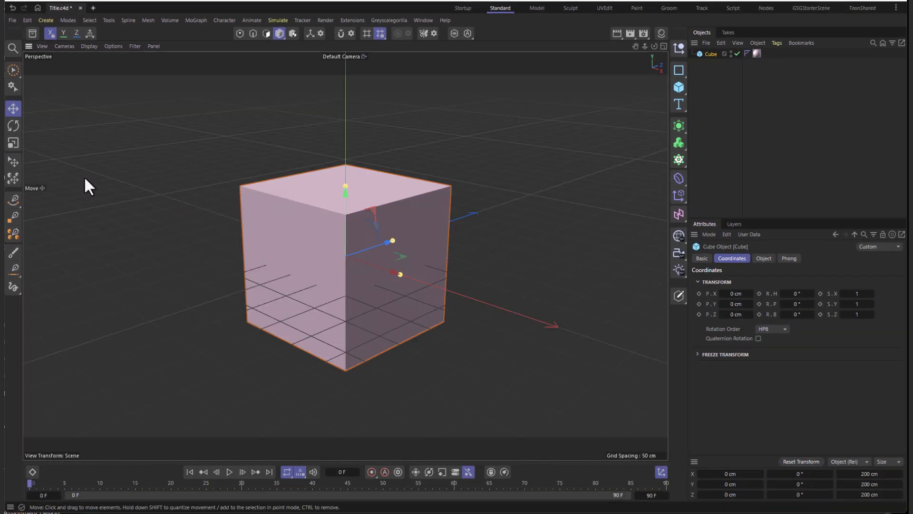
# Restore the horizontal floor grid by aligning the workplane to Y.
pyautogui.keyDown('alt'); pyautogui.moveTo(372, 208); pyautogui.dragTo(470, 227); pyautogui.keyUp('alt')
pyautogui.keyDown('alt'); pyautogui.moveTo(470, 227); pyautogui.dragTo(384, 249, button='right'); pyautogui.keyUp('alt')
pyautogui.keyDown('alt'); pyautogui.moveTo(385, 249); pyautogui.dragTo(483, 225); pyautogui.keyUp('alt')
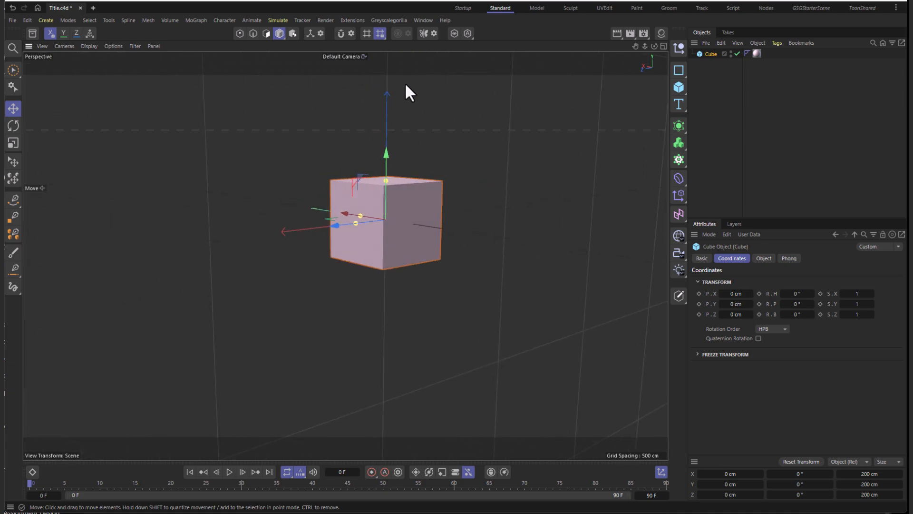
pyautogui.click(381, 32)
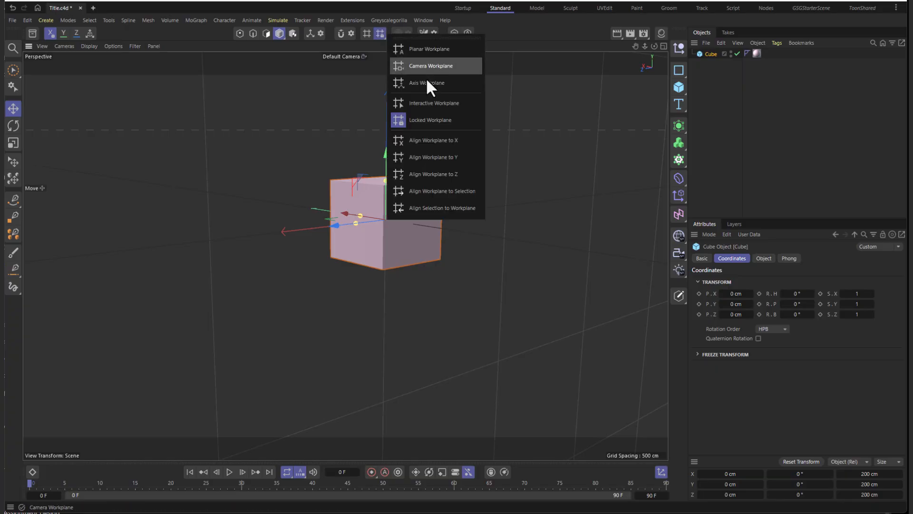
pyautogui.click(468, 159)
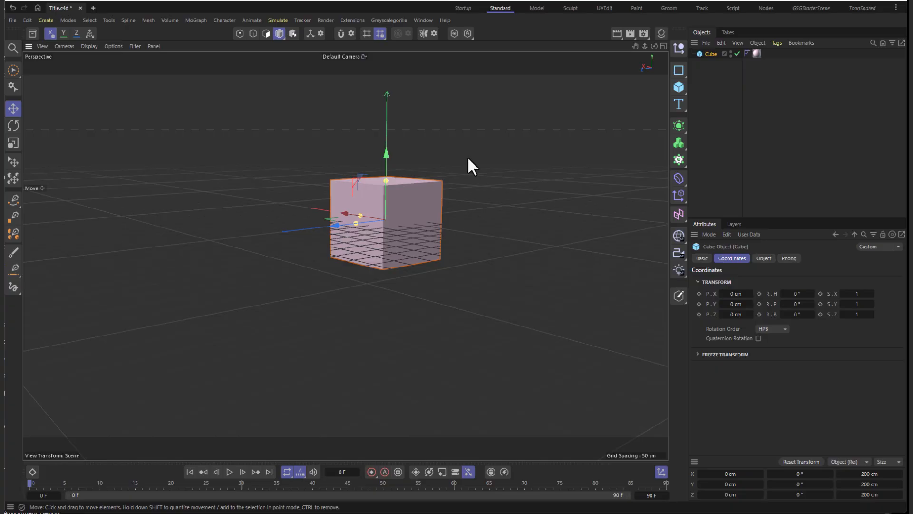
pyautogui.keyDown('alt'); pyautogui.moveTo(454, 158); pyautogui.dragTo(450, 199); pyautogui.keyUp('alt')
pyautogui.keyDown('alt'); pyautogui.moveTo(448, 189); pyautogui.dragTo(423, 241, button='middle'); pyautogui.keyUp('alt')
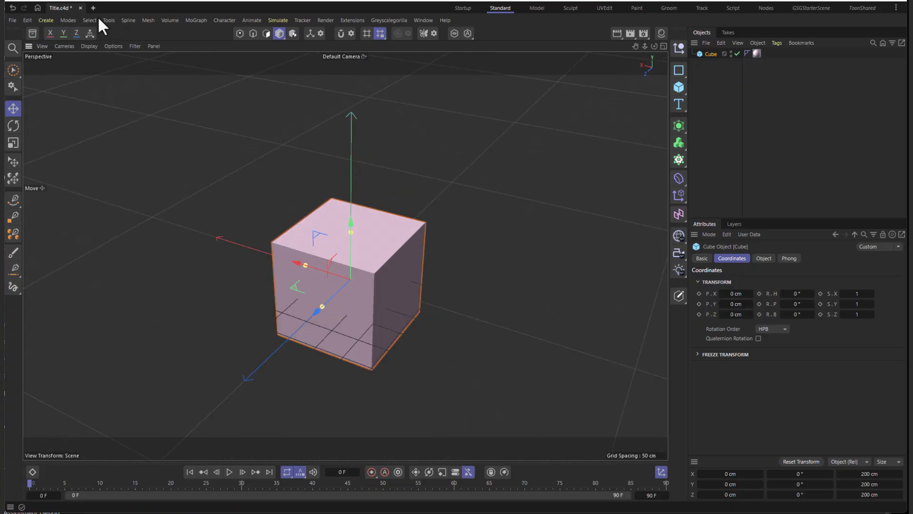
# Quit the program while the Title.c4d scene has unsaved changes.
pyautogui.click(9, 19)
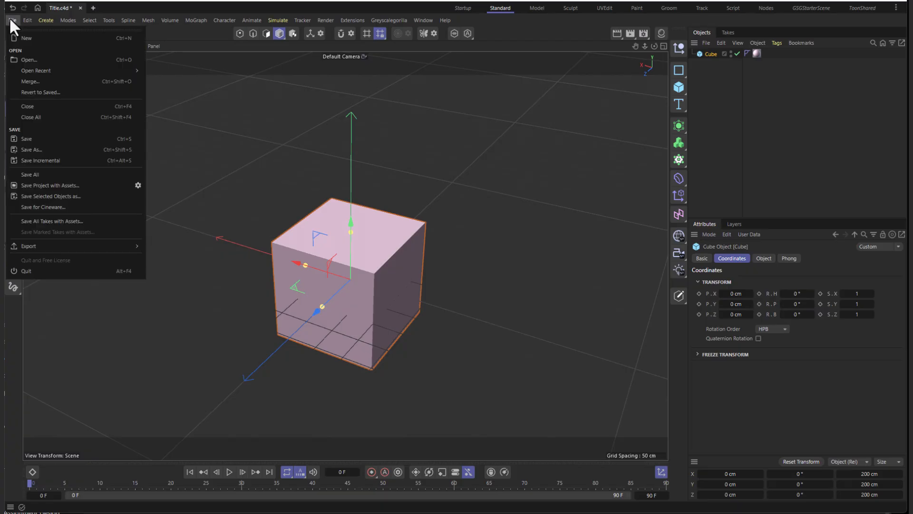
pyautogui.click(79, 272)
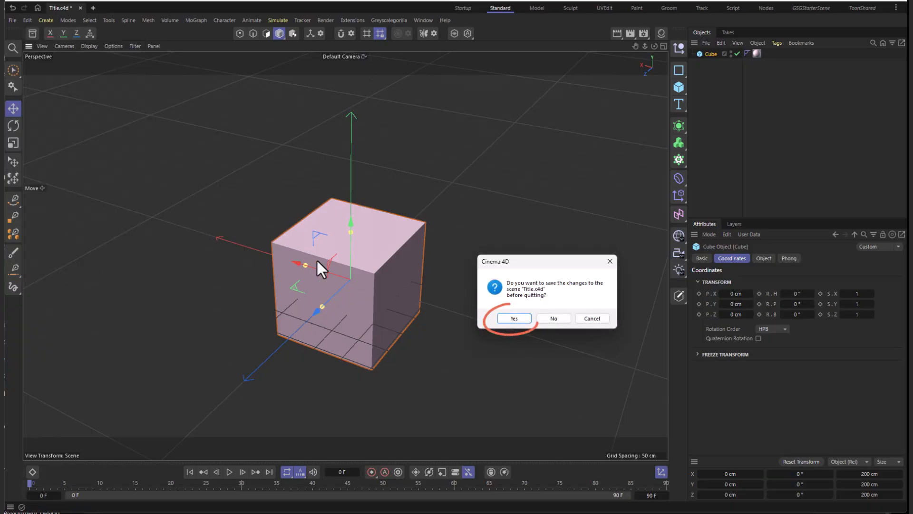